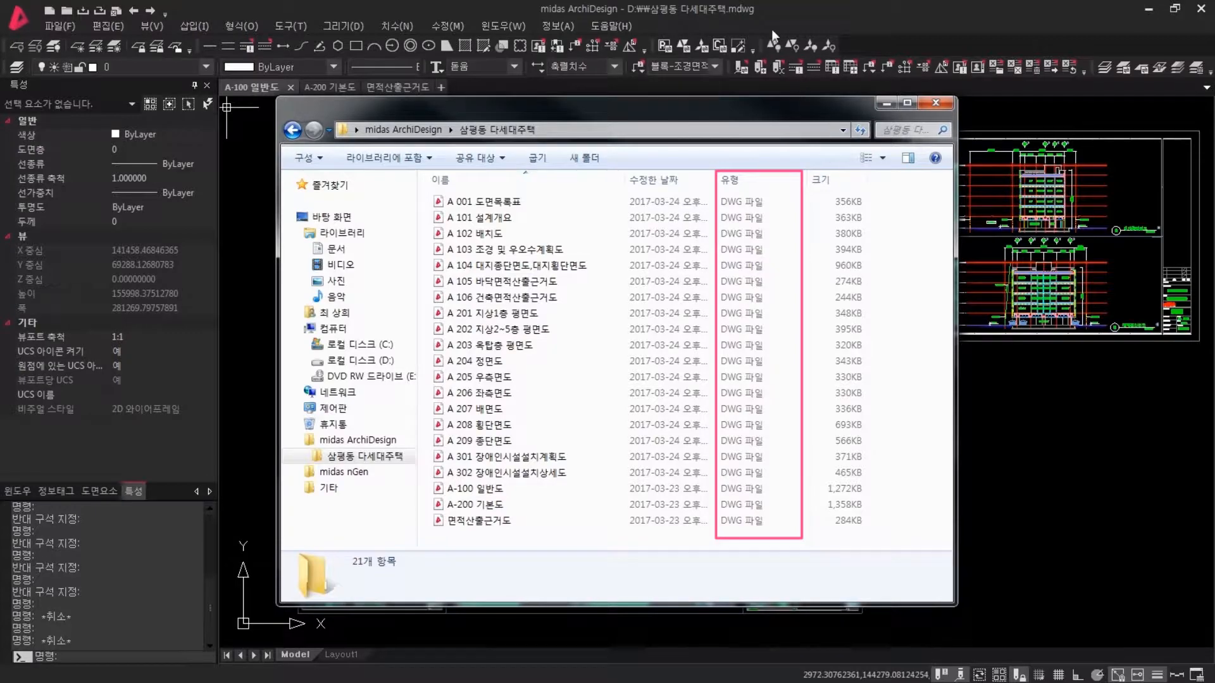
Open sheet A-201 and change the drawing title below the floor plan to 지상1F 평면도.
{"action": "left_click", "coordinate": [757, 6]}
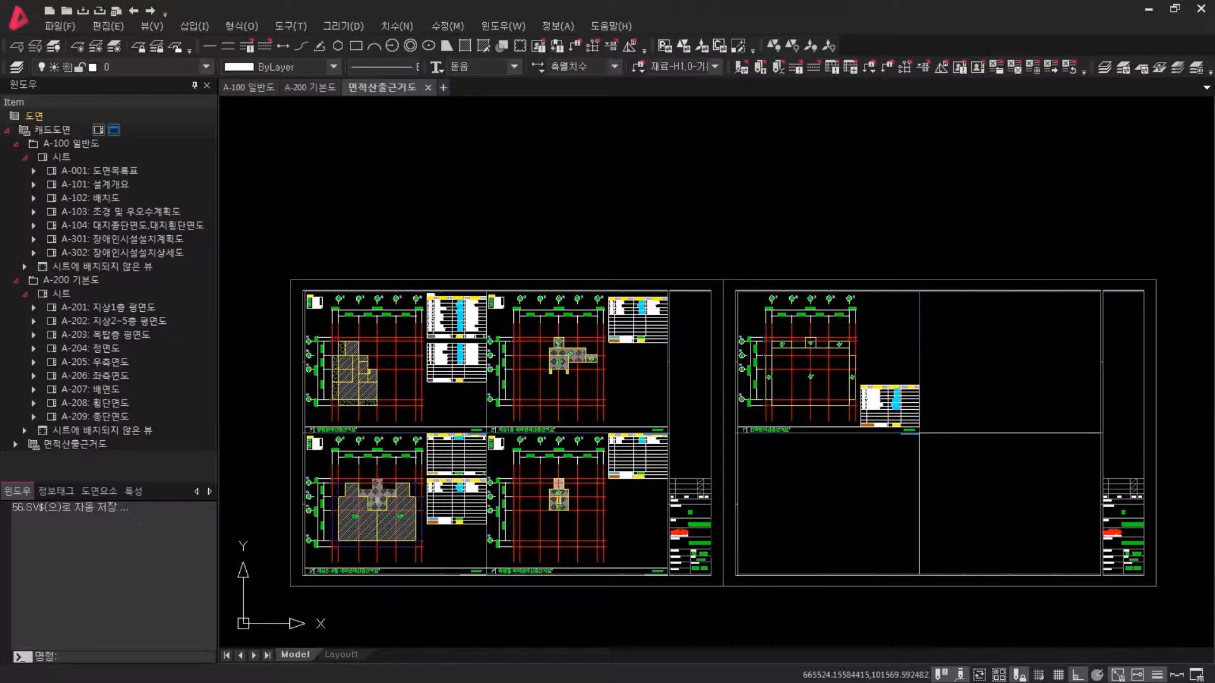
{"action": "double_click", "coordinate": [115, 308]}
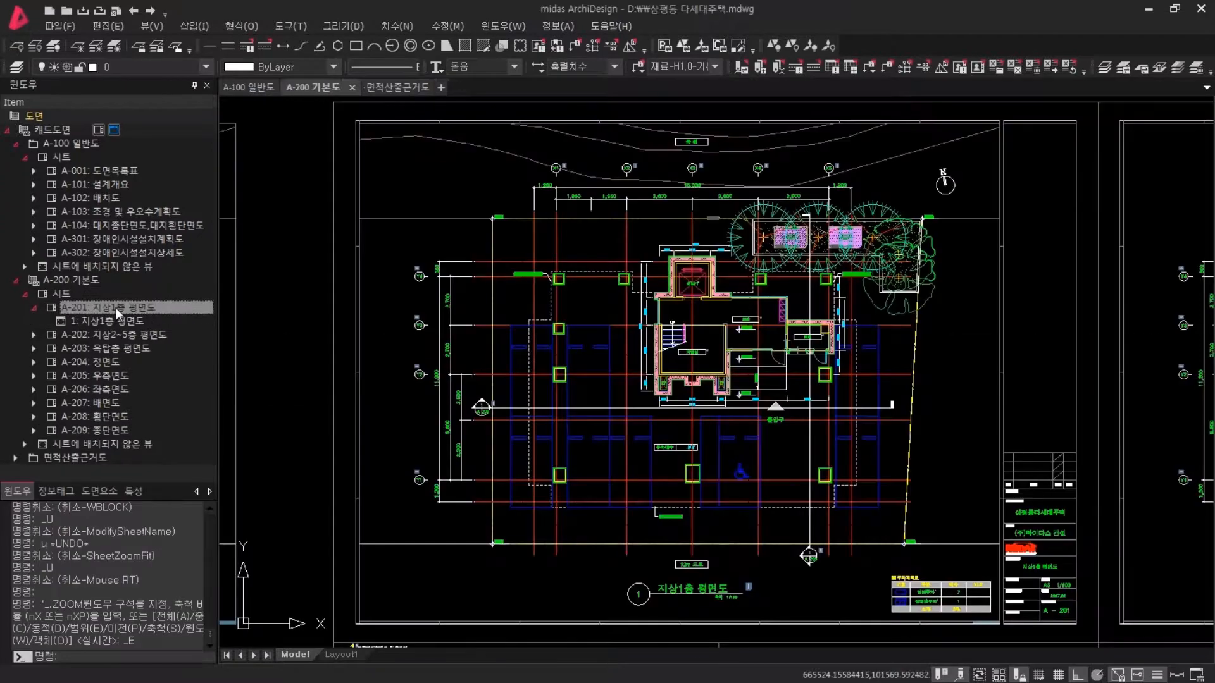
{"action": "type", "text": "z"}
{"action": "key", "text": "Return"}
{"action": "type", "text": "w"}
{"action": "key", "text": "Return"}
{"action": "left_click", "coordinate": [622, 565]}
{"action": "left_click", "coordinate": [760, 612]}
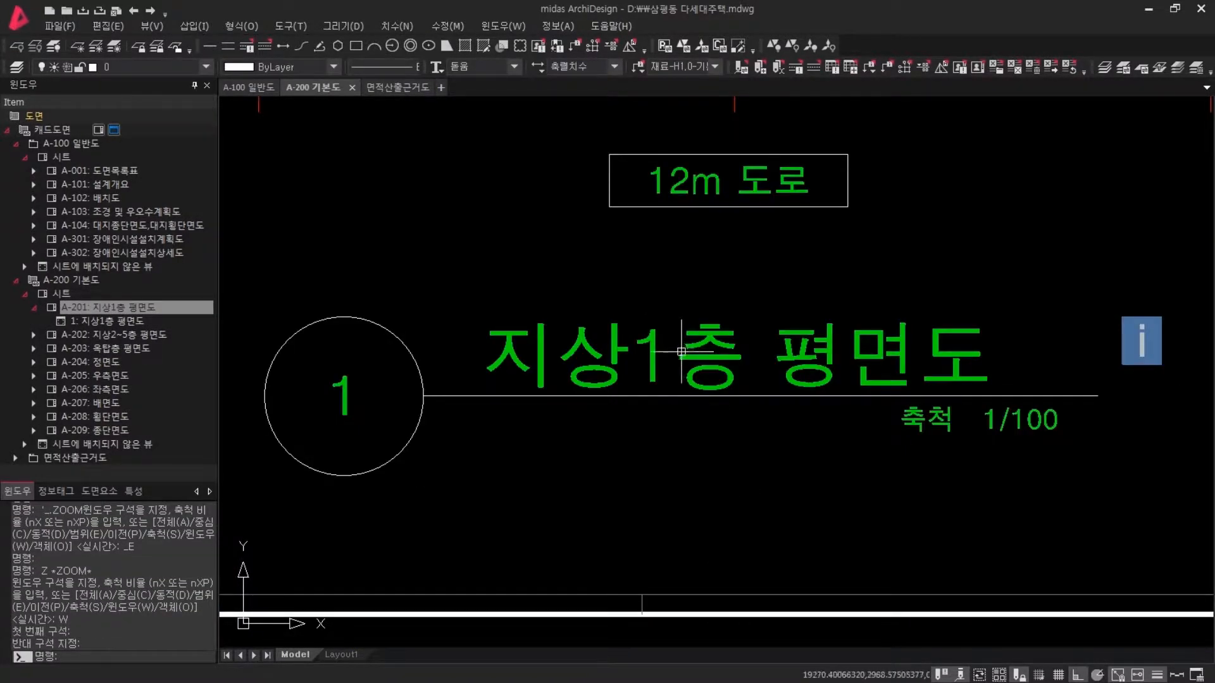
{"action": "double_click", "coordinate": [697, 386]}
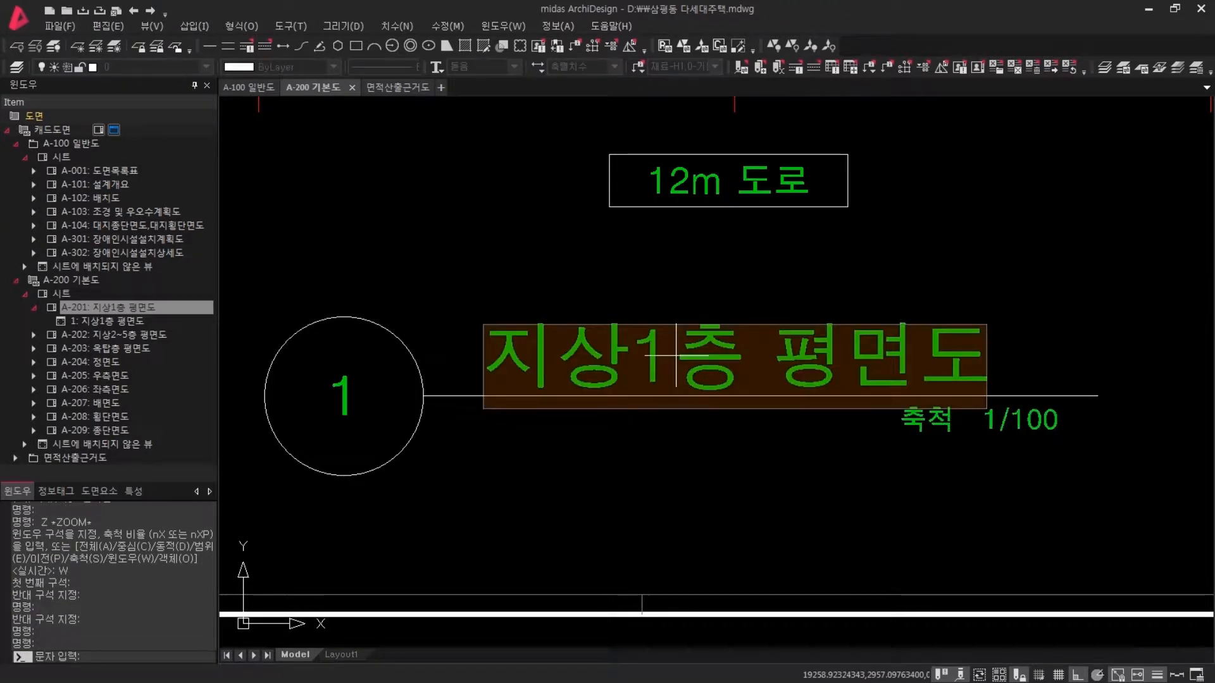
{"action": "left_click", "coordinate": [684, 363]}
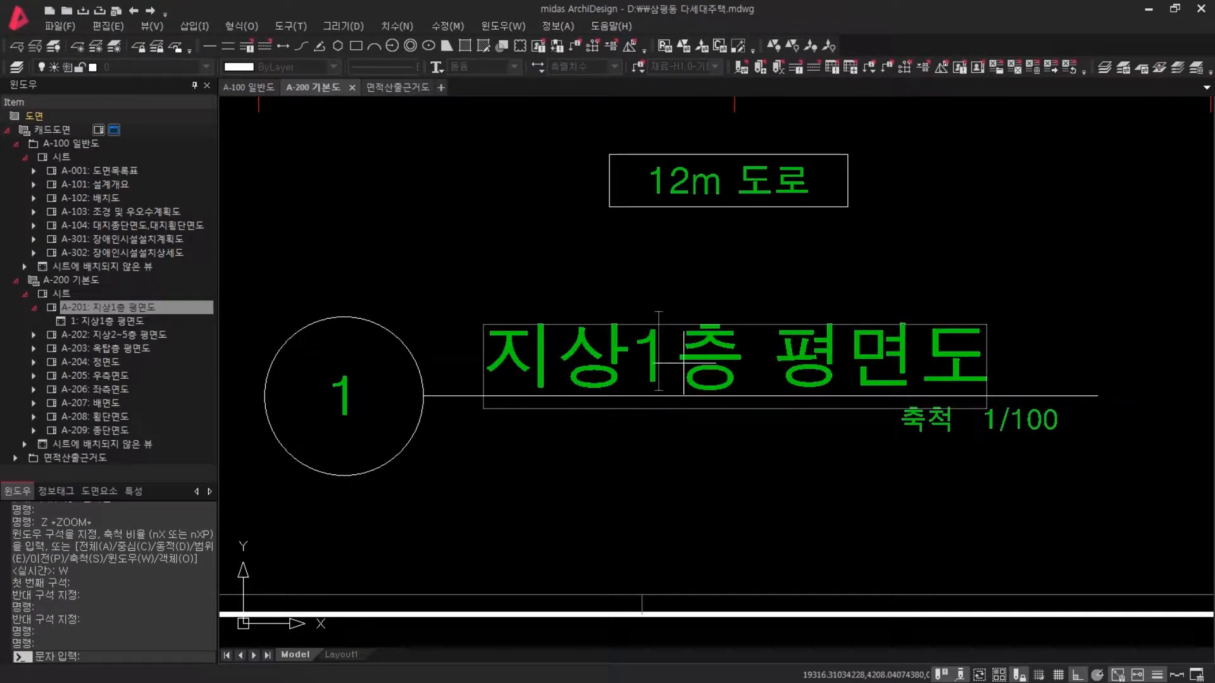
{"action": "key", "text": "Delete"}
{"action": "type", "text": "F"}
{"action": "key", "text": "Return"}
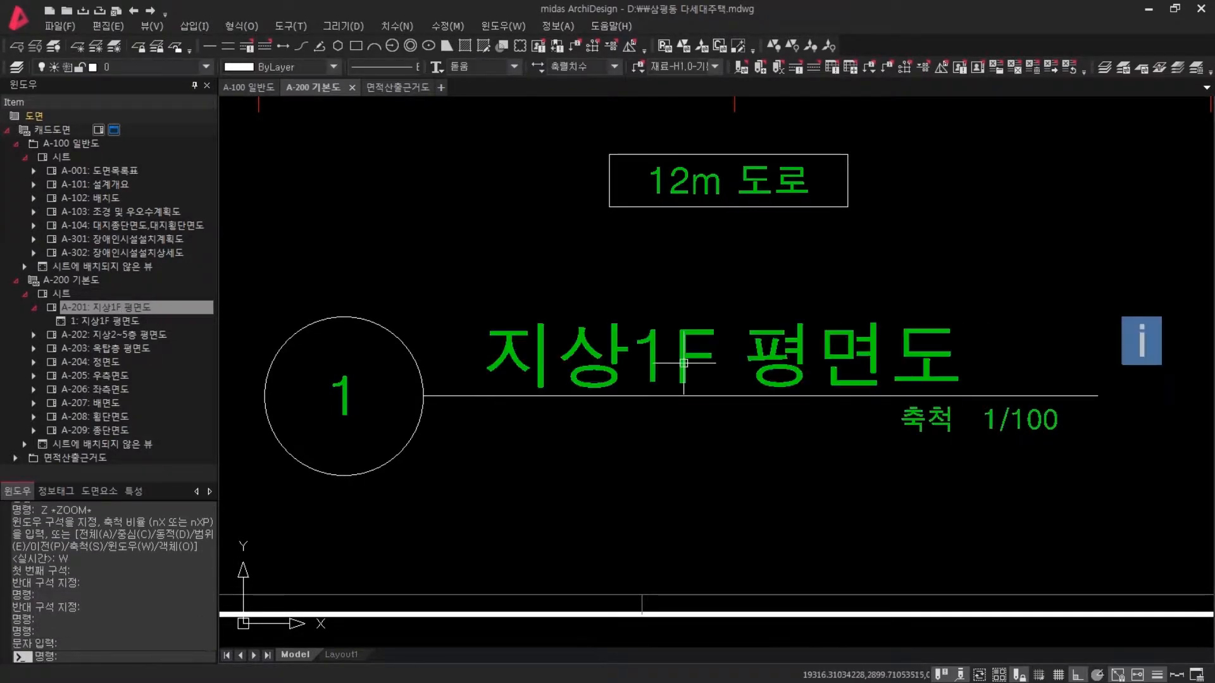
Examine the sheet title field in the title block of sheet A-201.
{"action": "scroll", "coordinate": [818, 533], "scroll_direction": "down", "scroll_amount": 6}
{"action": "mouse_move", "coordinate": [1080, 488]}
{"action": "middle_mouse_down"}
{"action": "mouse_move", "coordinate": [689, 518]}
{"action": "mouse_move", "coordinate": [409, 517]}
{"action": "middle_mouse_up"}
{"action": "type", "text": "z"}
{"action": "key", "text": "Return"}
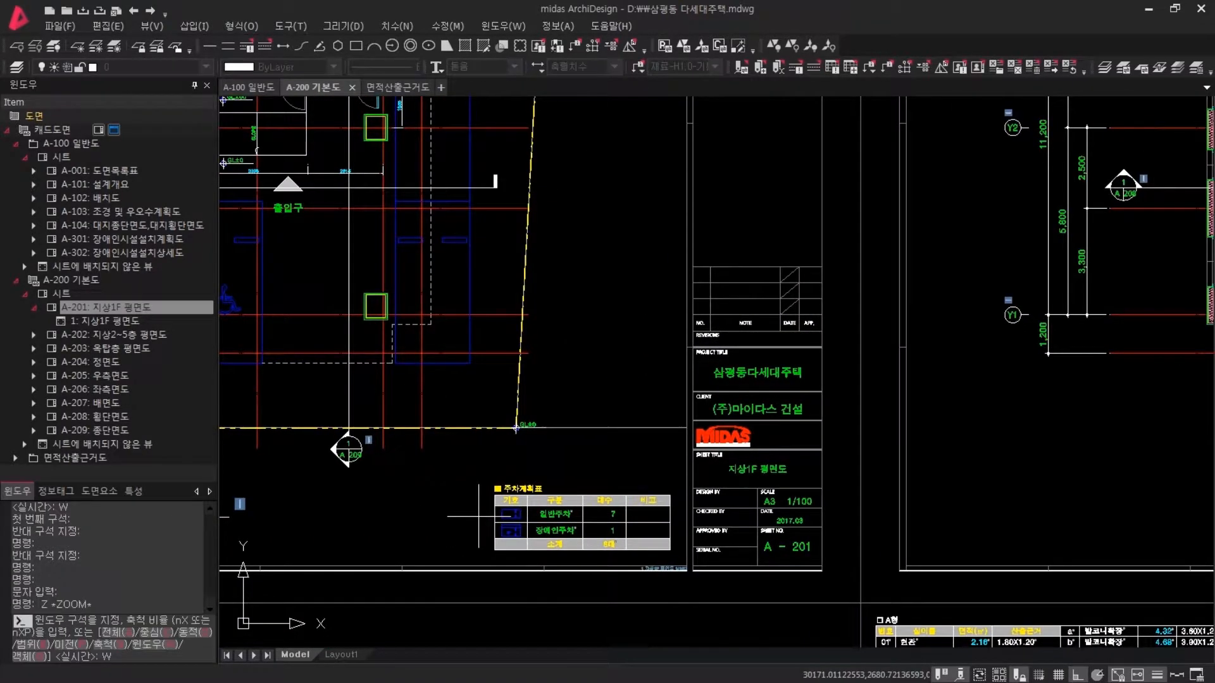
{"action": "type", "text": "w"}
{"action": "key", "text": "Return"}
{"action": "left_click", "coordinate": [652, 373]}
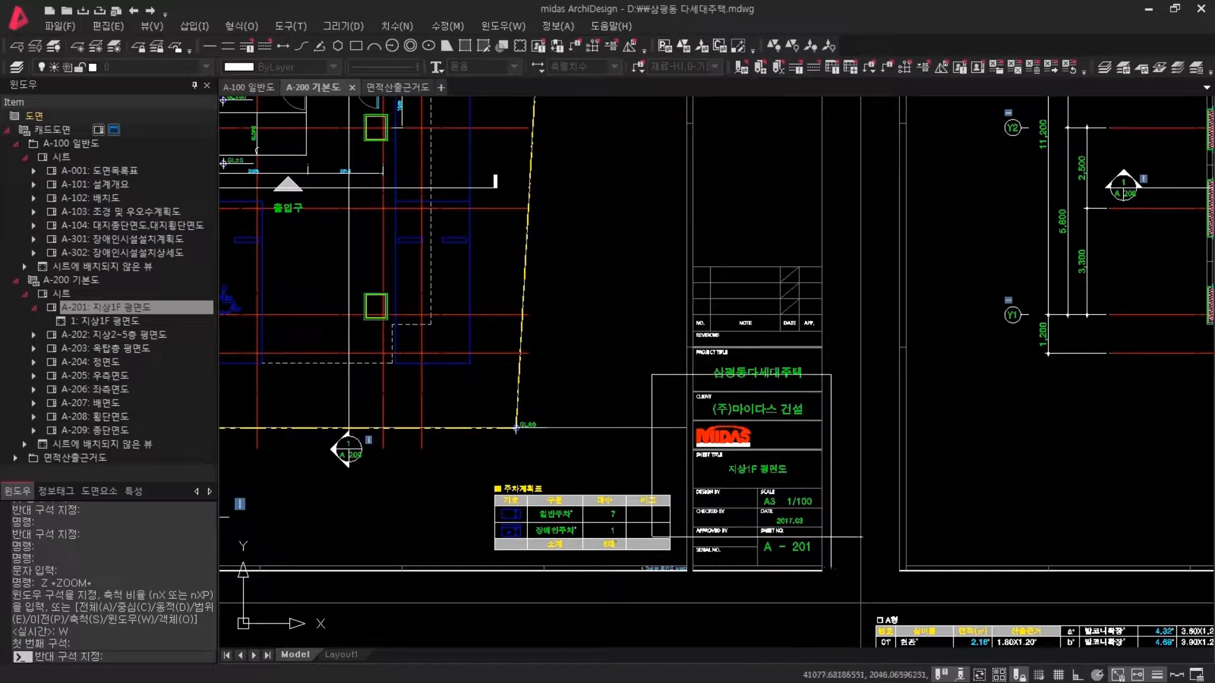
{"action": "left_click", "coordinate": [840, 537]}
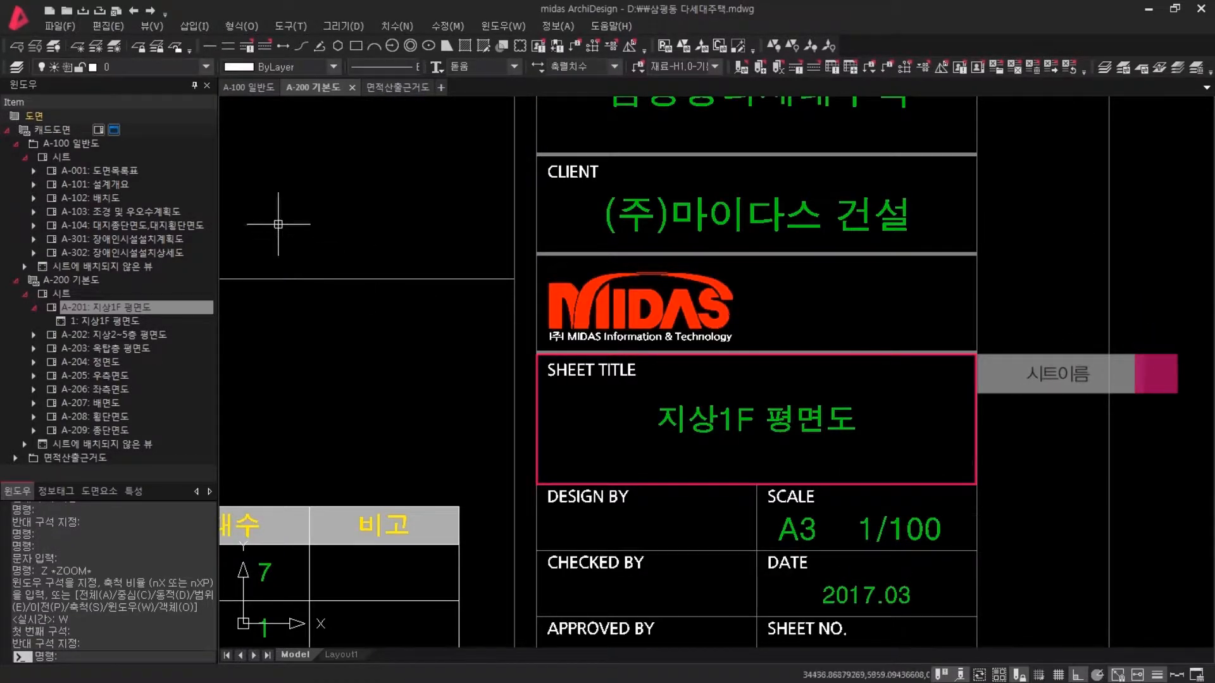
Examine the grid dimensions around axis X1 on the site plan in the A-100 일반도 drawing.
{"action": "left_click", "coordinate": [249, 89]}
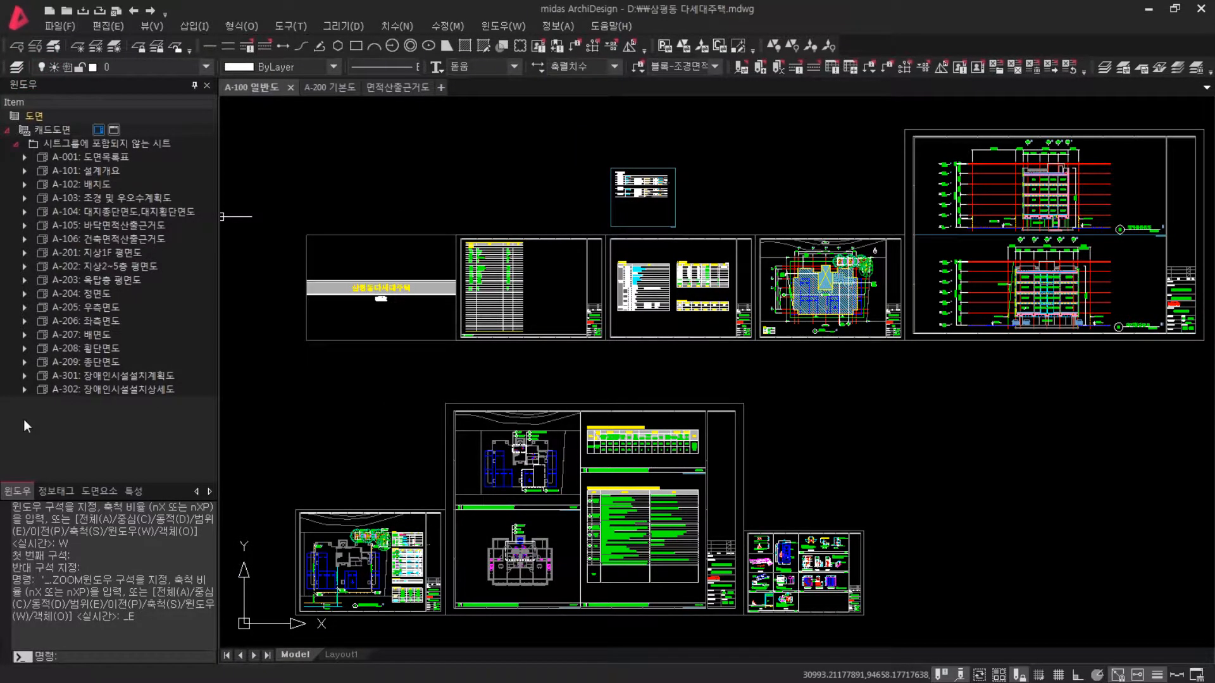
{"action": "type", "text": "z"}
{"action": "key", "text": "Return"}
{"action": "type", "text": "w"}
{"action": "key", "text": "Return"}
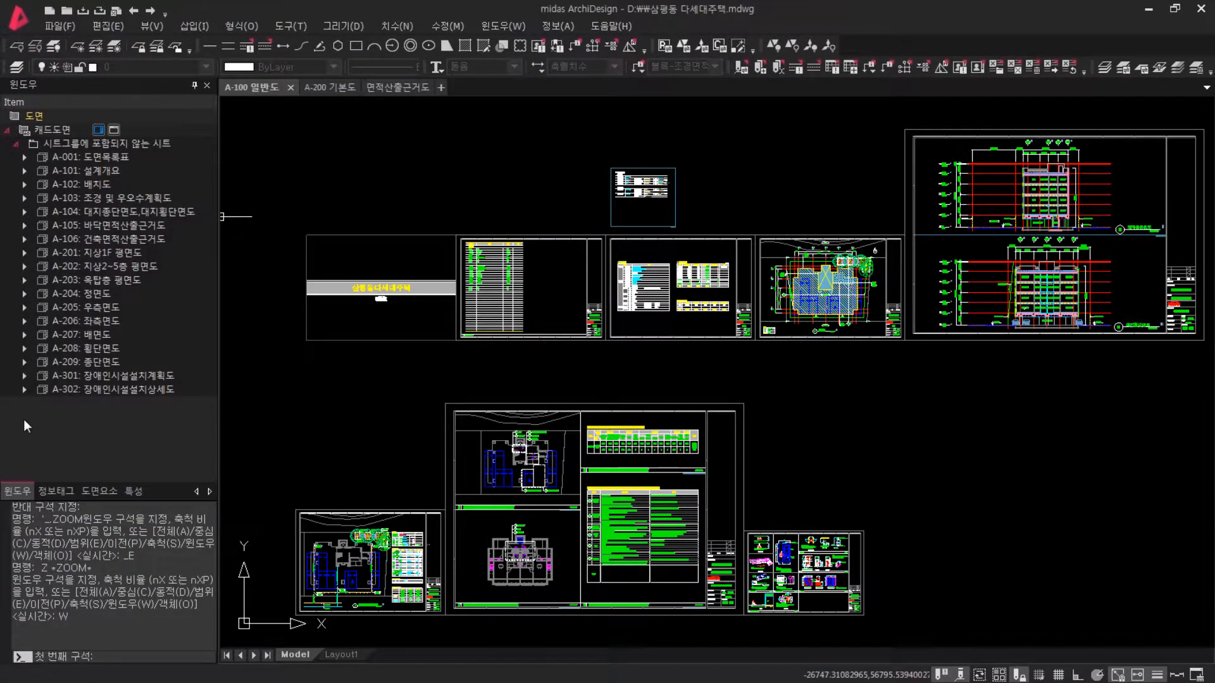
{"action": "left_click", "coordinate": [792, 235]}
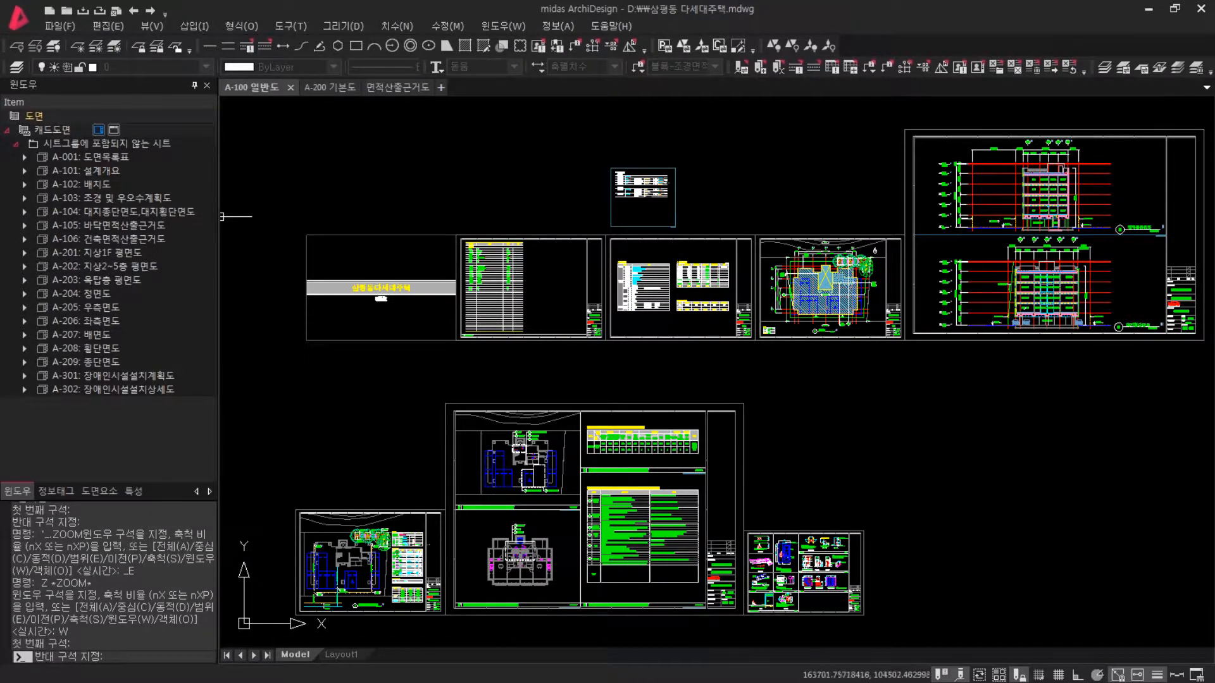
{"action": "left_click", "coordinate": [802, 242]}
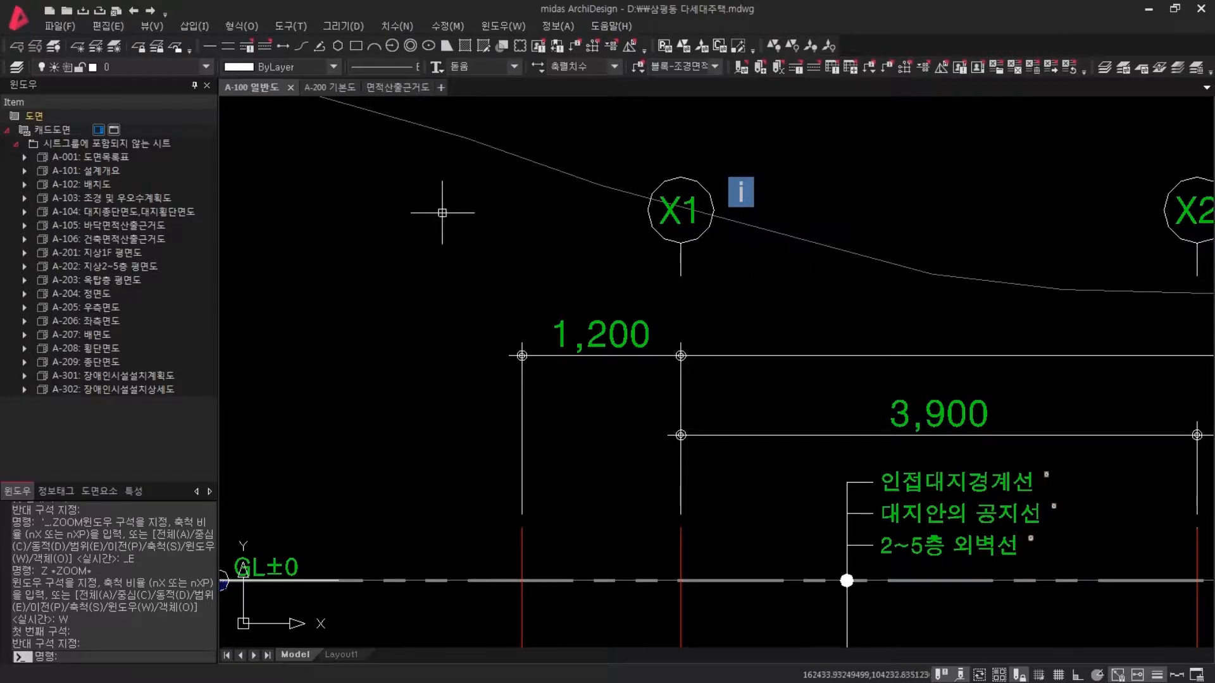
Examine the grid dimensions above the first floor-area plan in the 면적산출근거도 drawing.
{"action": "left_click", "coordinate": [317, 90]}
{"action": "left_click", "coordinate": [386, 88]}
{"action": "type", "text": "z"}
{"action": "key", "text": "Return"}
{"action": "type", "text": "w"}
{"action": "key", "text": "Return"}
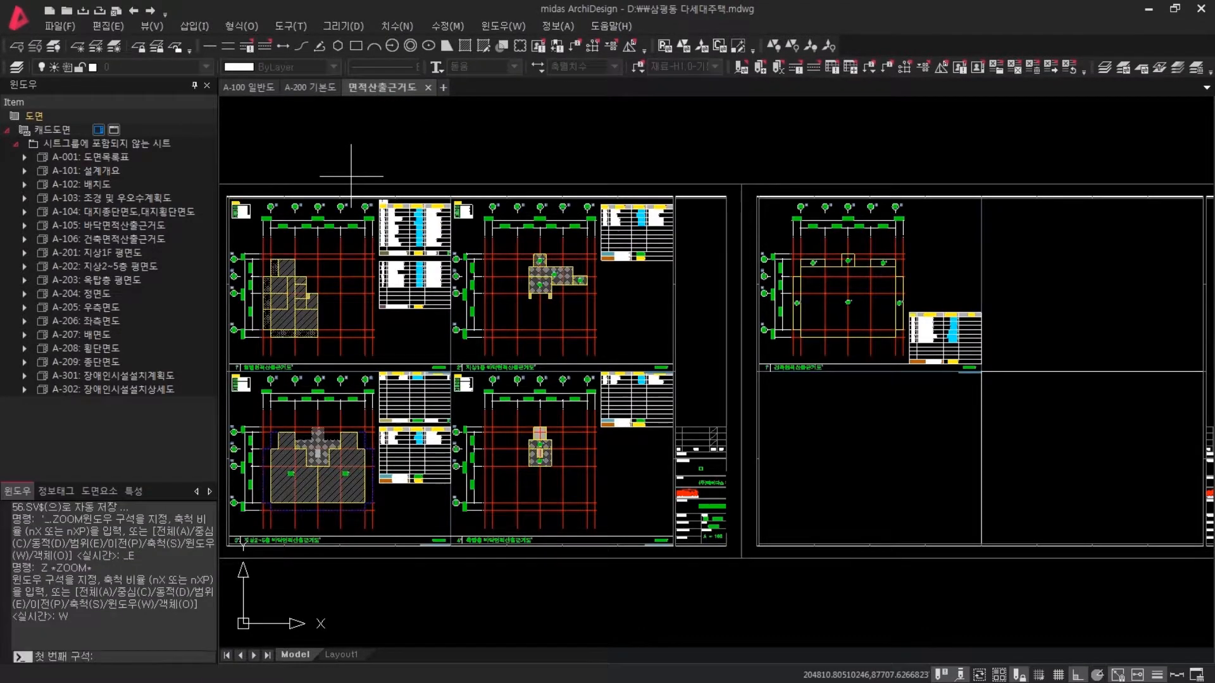
{"action": "left_click", "coordinate": [278, 224]}
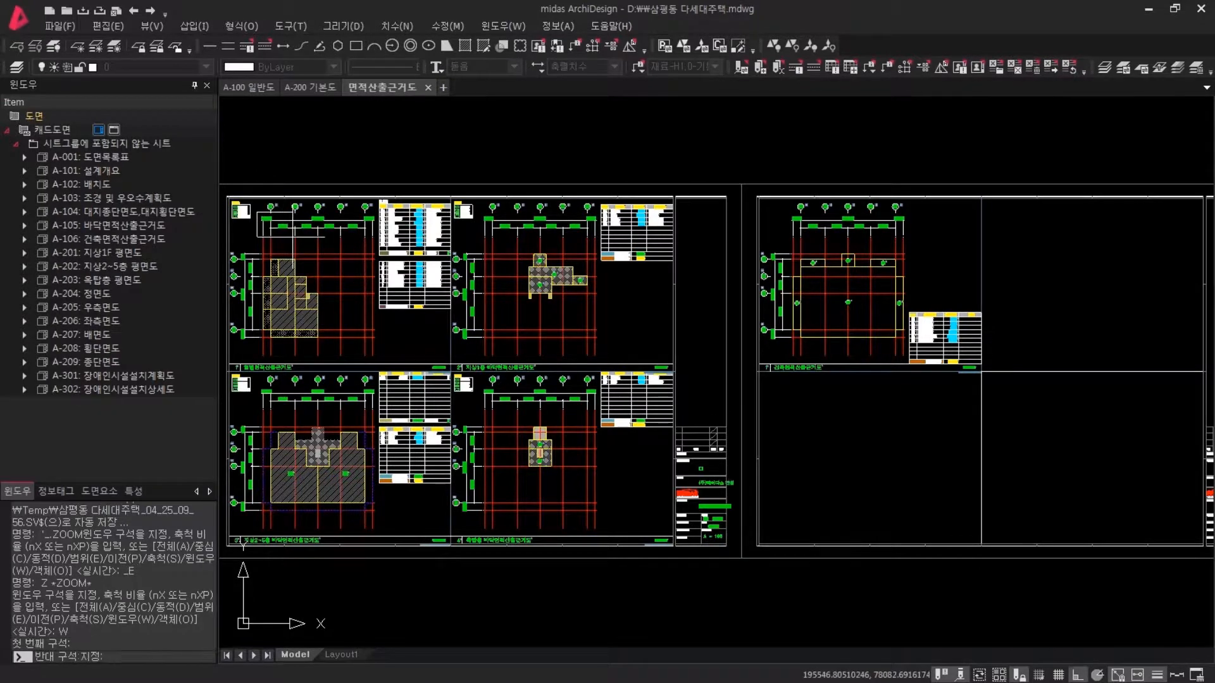
{"action": "left_click", "coordinate": [295, 237]}
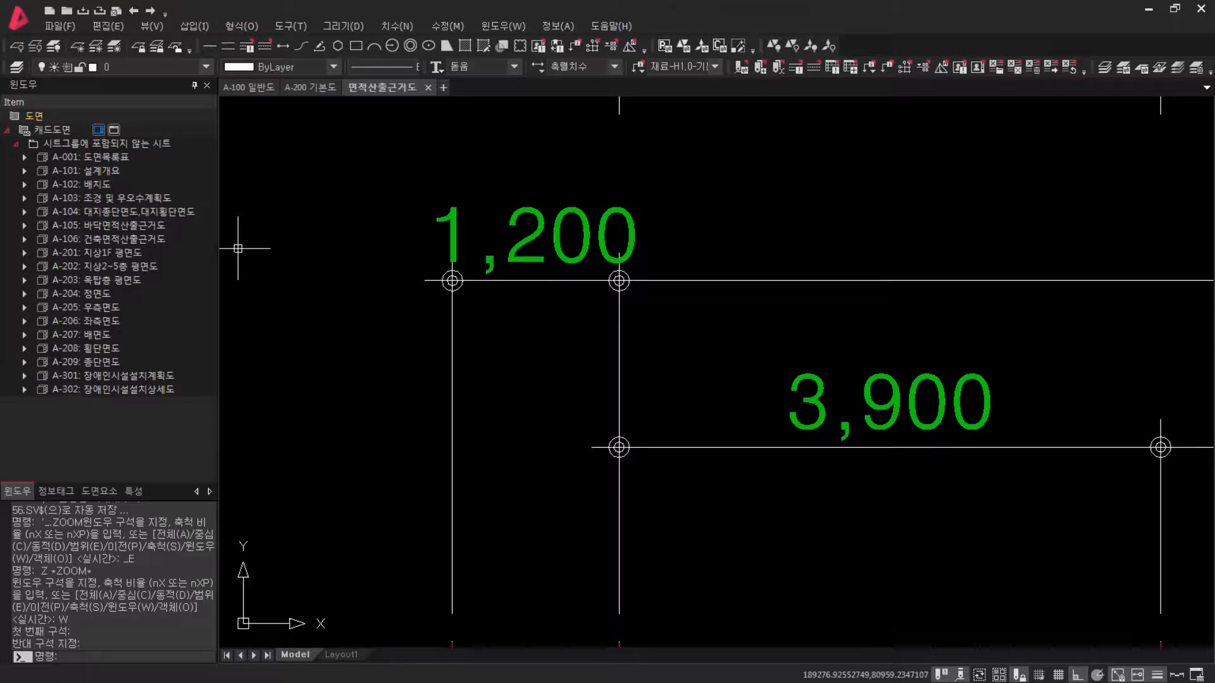
List the dimension styles in use among the drawing elements and inspect the 1,200 grid dimension.
{"action": "left_click", "coordinate": [101, 491]}
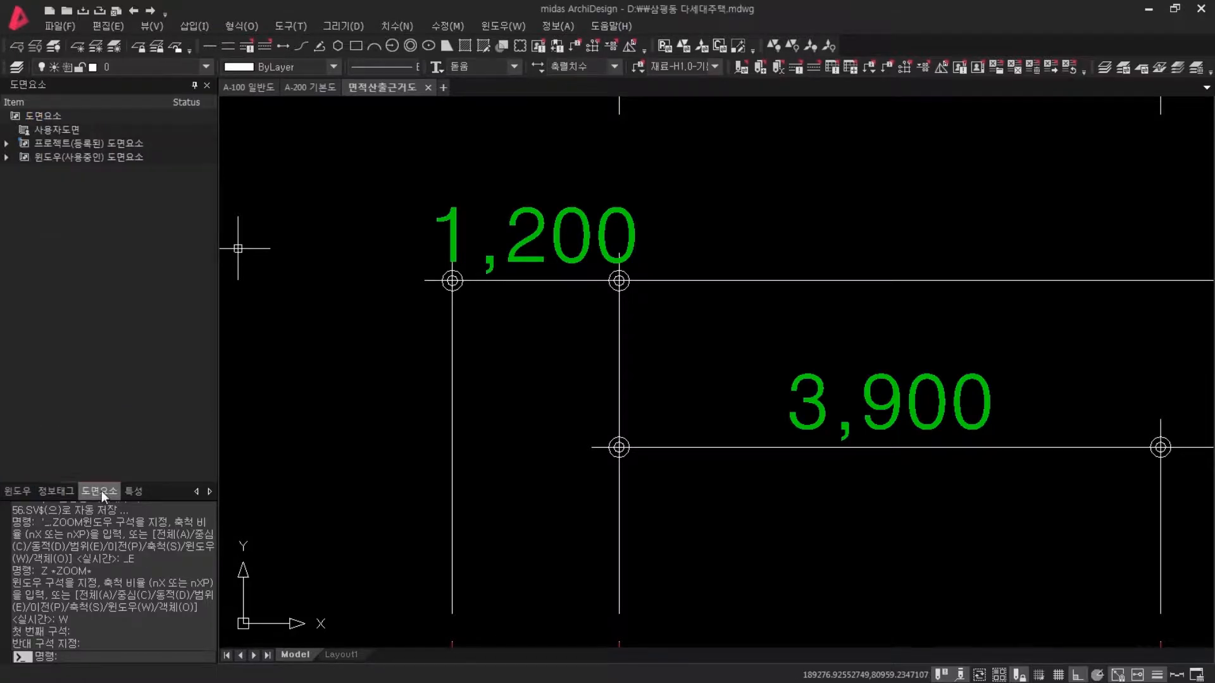
{"action": "double_click", "coordinate": [21, 156]}
{"action": "left_click", "coordinate": [16, 172]}
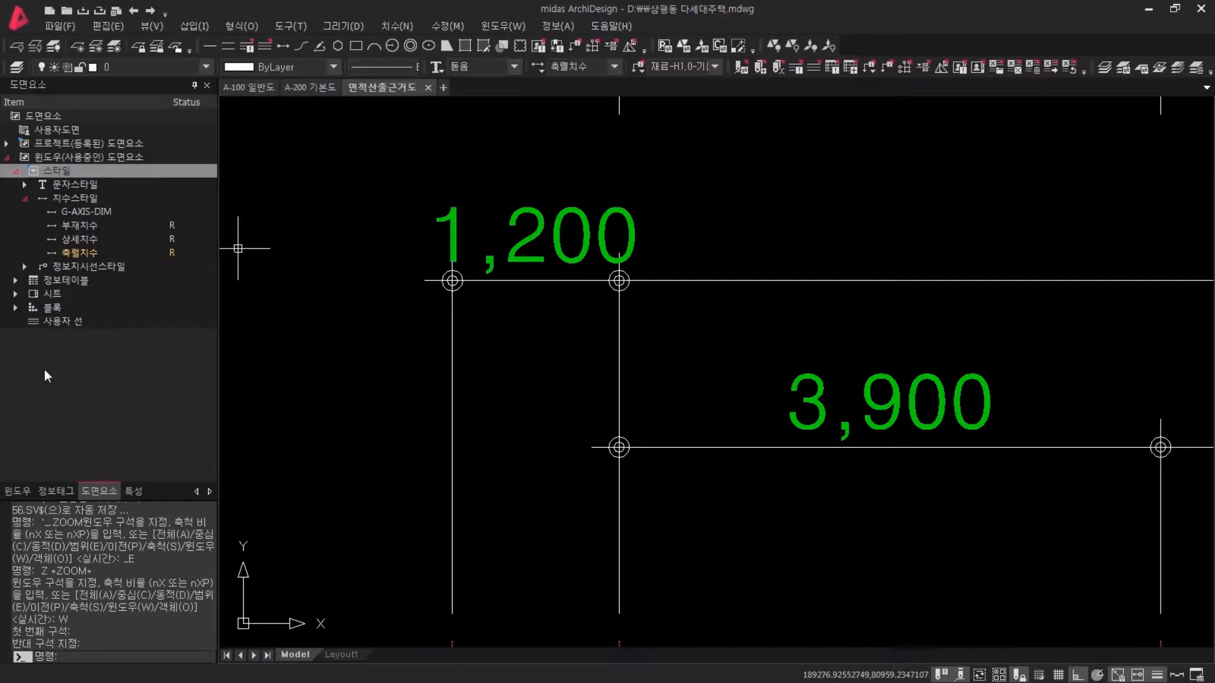
{"action": "left_click", "coordinate": [479, 280]}
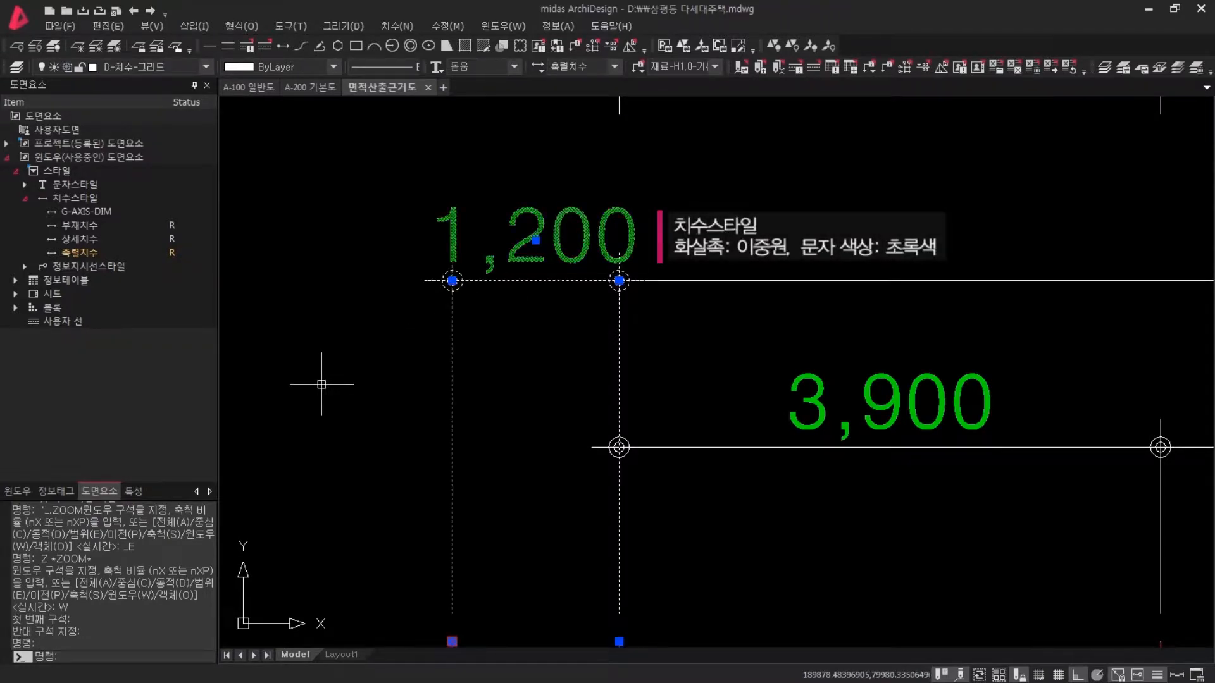
{"action": "key", "text": "Escape"}
Examine the 1,200 grid dimension beside axis X1 on the first-floor plan in the A-200 기본도 drawing.
{"action": "left_click", "coordinate": [316, 88]}
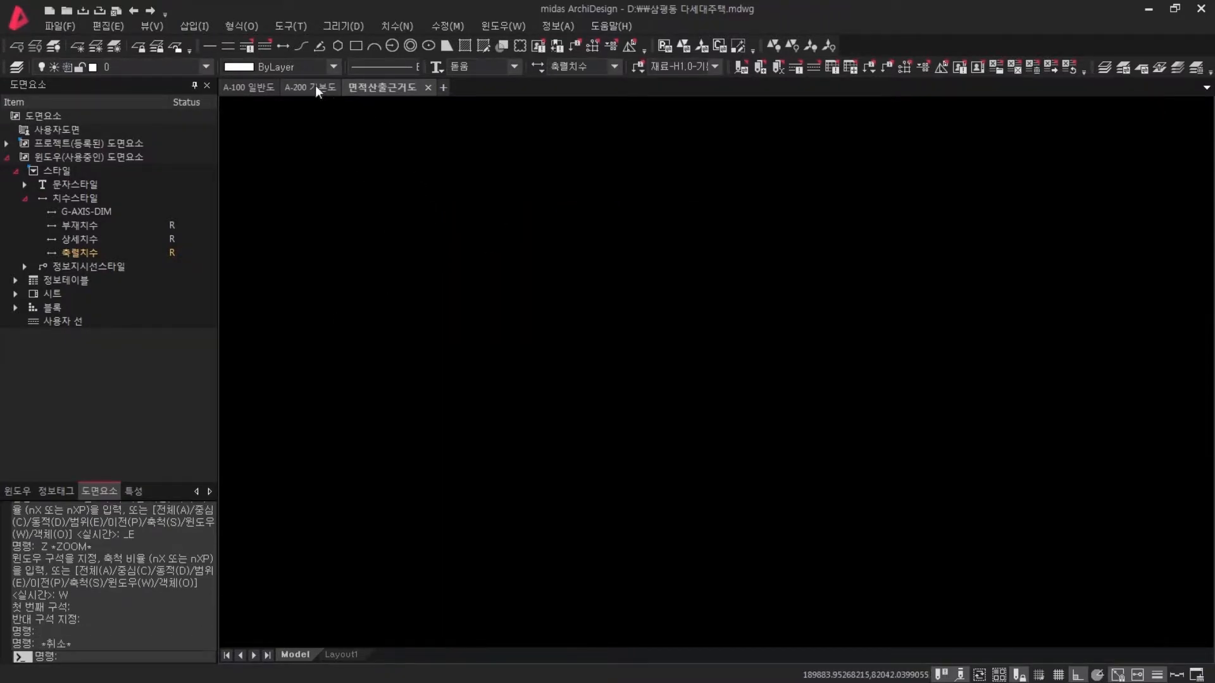
{"action": "type", "text": "z"}
{"action": "key", "text": "Return"}
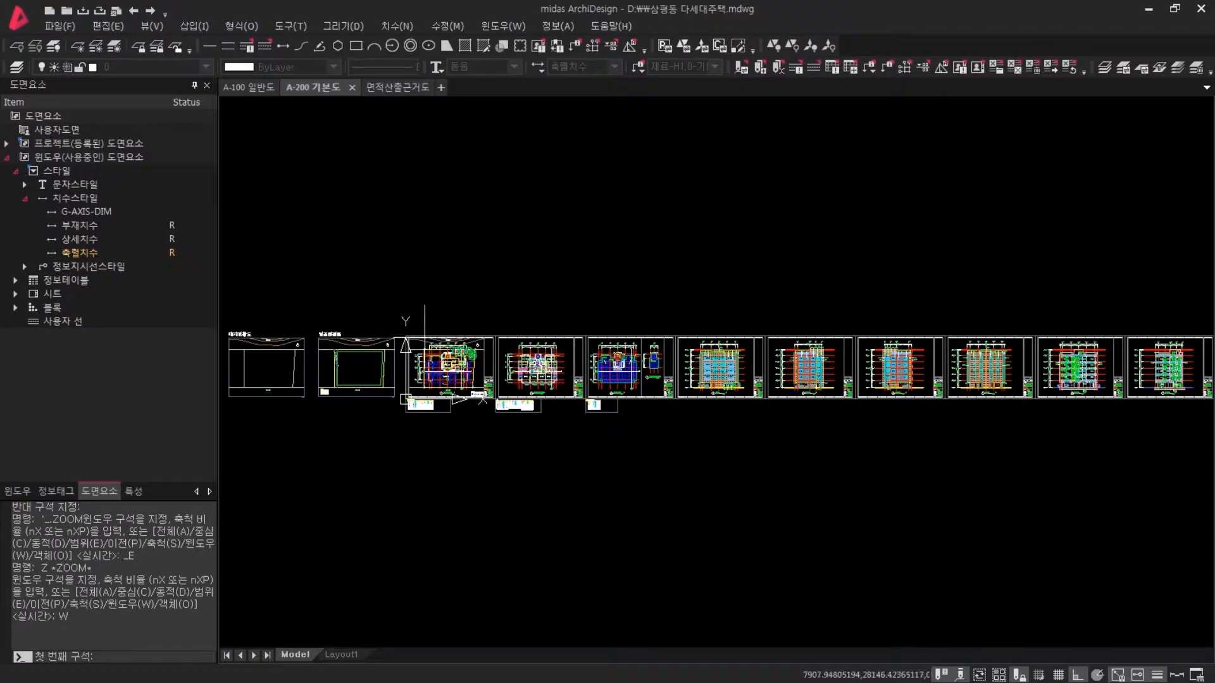
{"action": "type", "text": "w"}
{"action": "key", "text": "Return"}
{"action": "left_click", "coordinate": [405, 318]}
{"action": "left_click", "coordinate": [443, 371]}
{"action": "type", "text": "z"}
{"action": "key", "text": "Return"}
{"action": "type", "text": "w"}
{"action": "key", "text": "Return"}
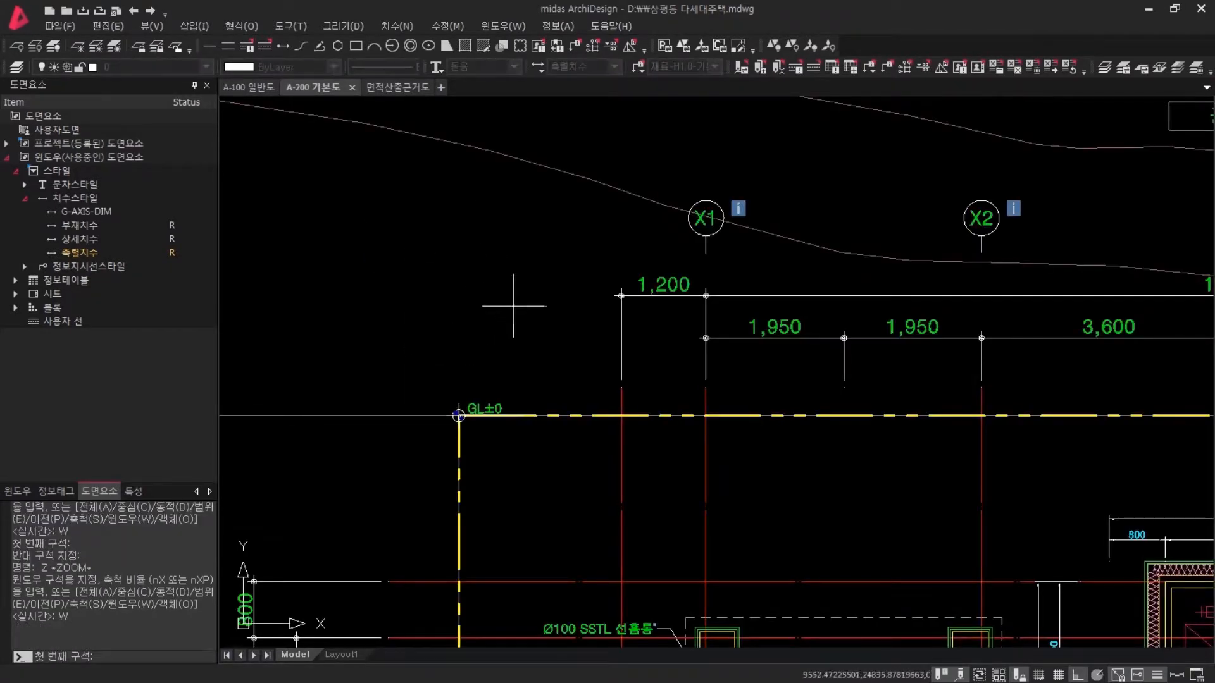
{"action": "left_click", "coordinate": [603, 270]}
{"action": "left_click", "coordinate": [758, 340]}
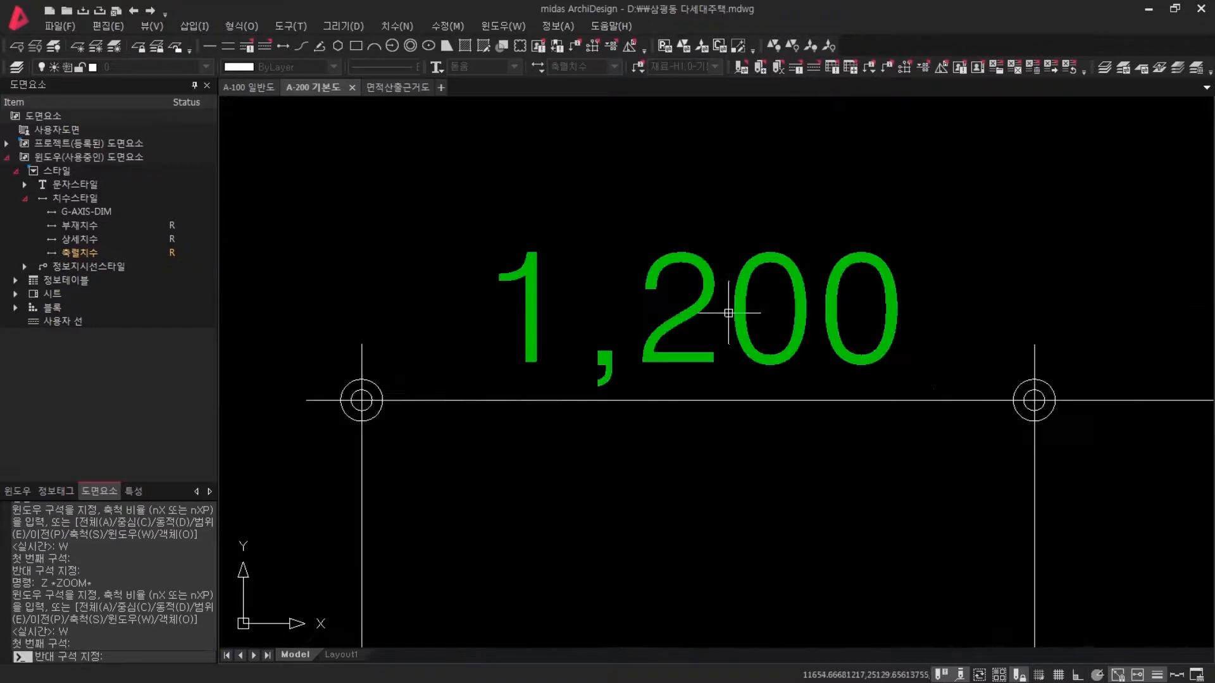
From the A-100 일반도 drawing, modify the 축렬치수 dimension style to use 건축 눈금 arrowheads.
{"action": "left_click", "coordinate": [248, 86]}
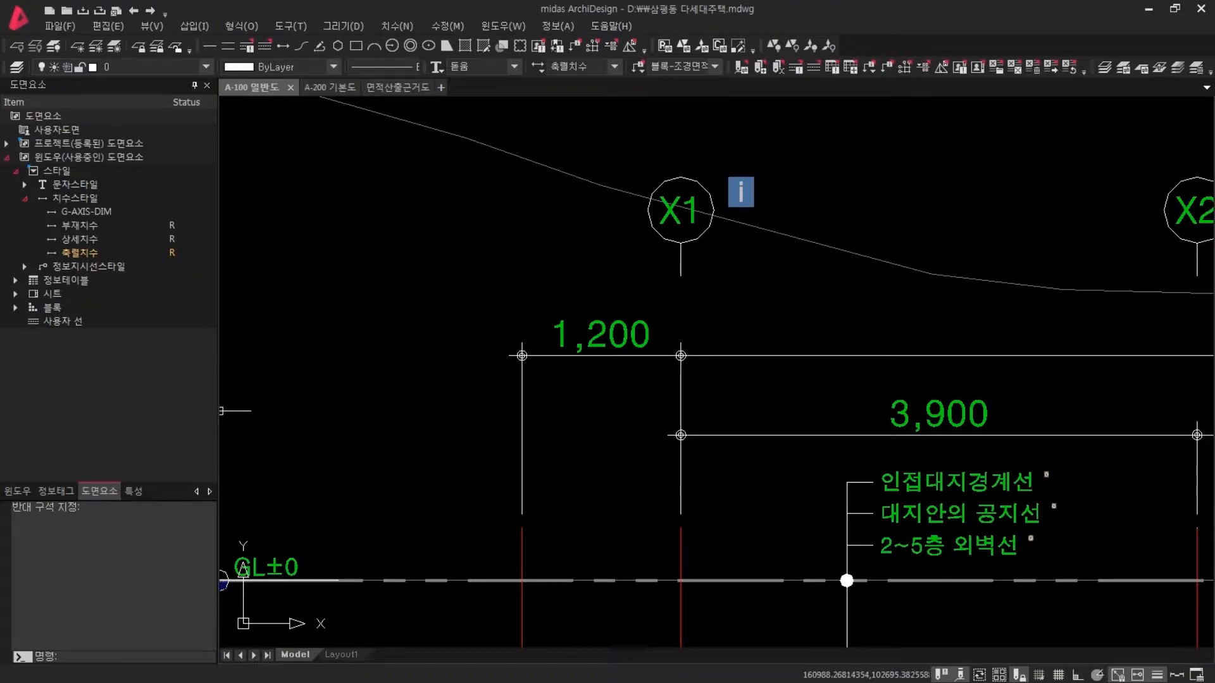
{"action": "right_click", "coordinate": [69, 251]}
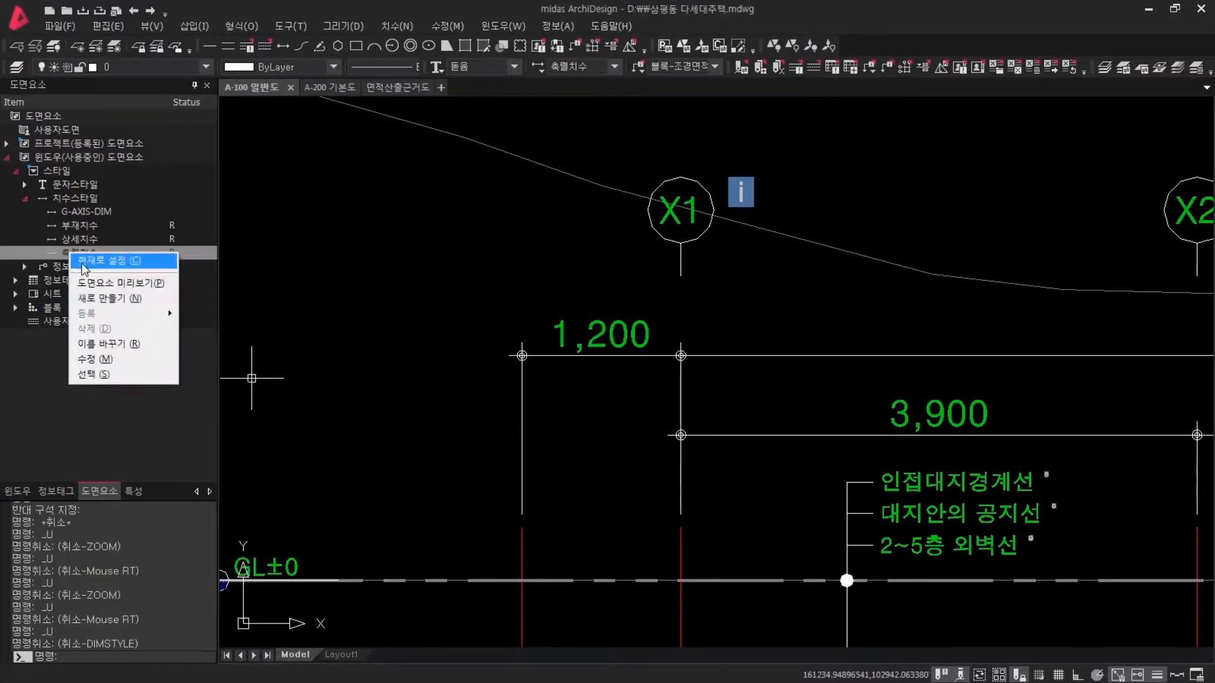
{"action": "left_click", "coordinate": [114, 355]}
{"action": "left_click", "coordinate": [906, 366]}
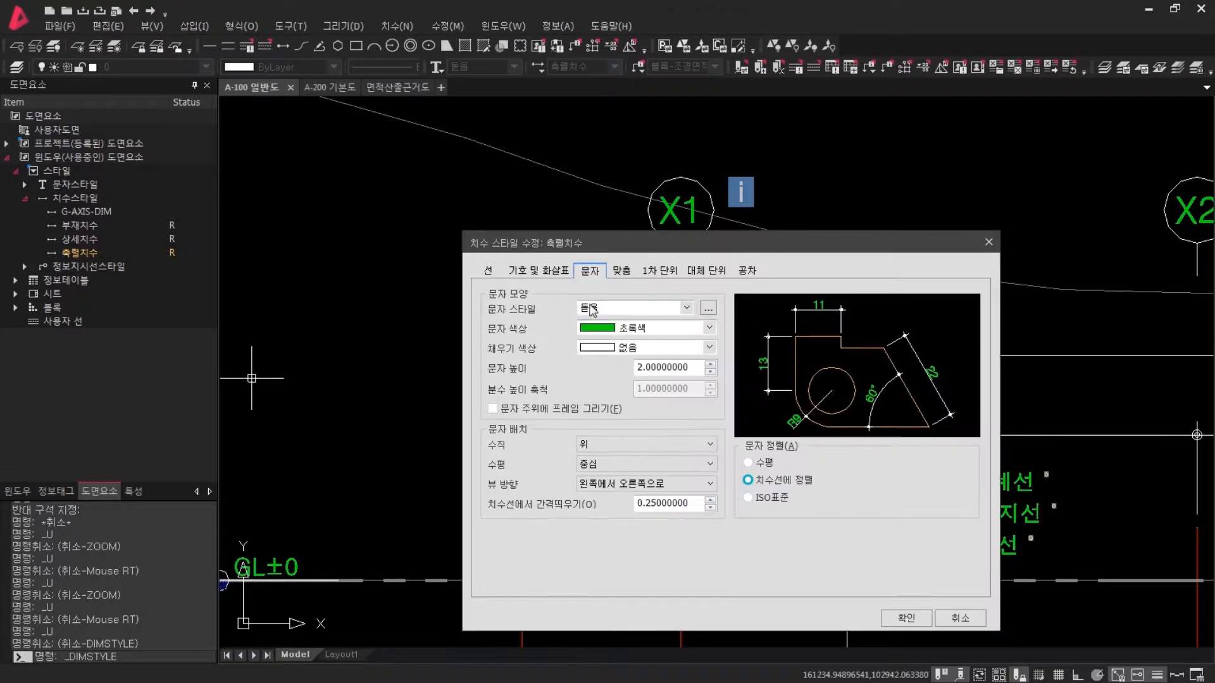
{"action": "left_click", "coordinate": [576, 325]}
{"action": "left_click", "coordinate": [575, 398]}
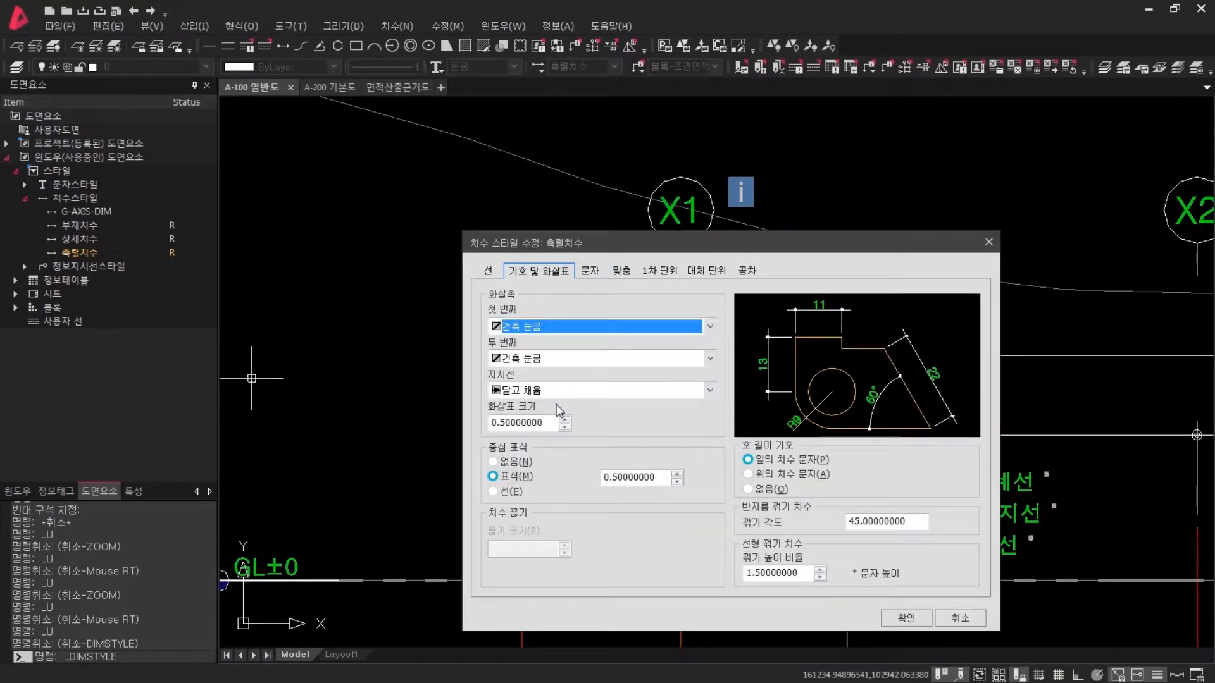
Set the 축렬치수 dimension style's text color to 하늘색 and apply the style changes.
{"action": "left_click", "coordinate": [590, 271]}
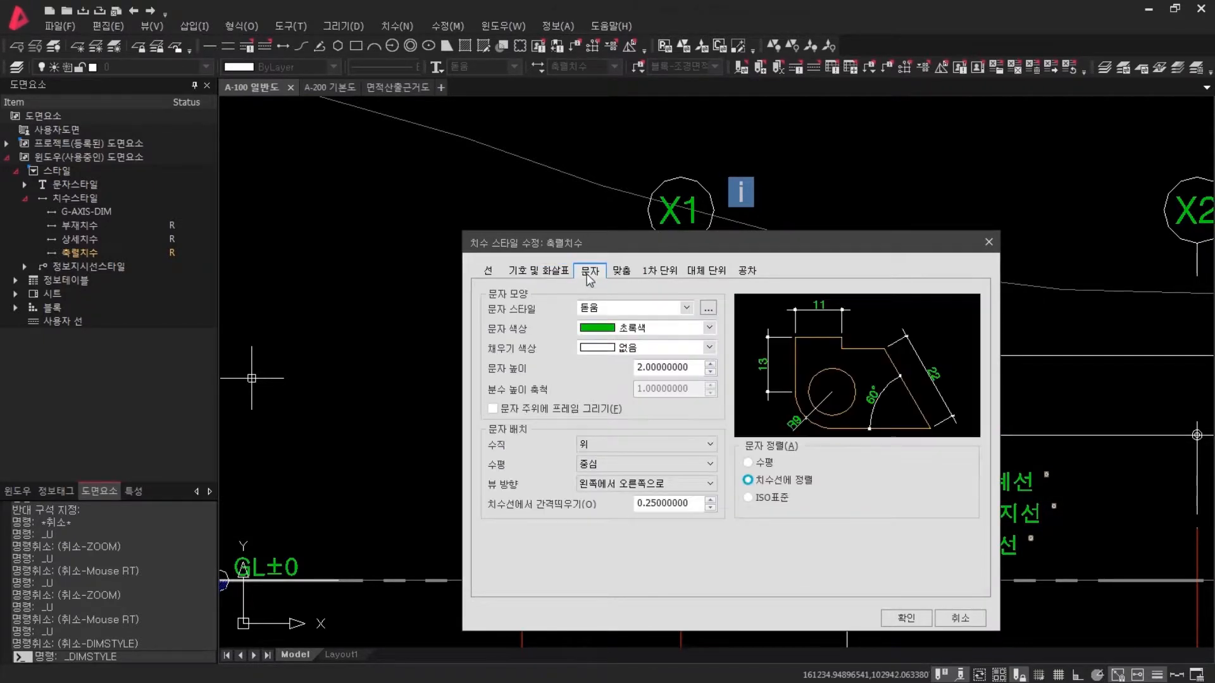
{"action": "left_click", "coordinate": [644, 329]}
{"action": "left_click", "coordinate": [645, 402]}
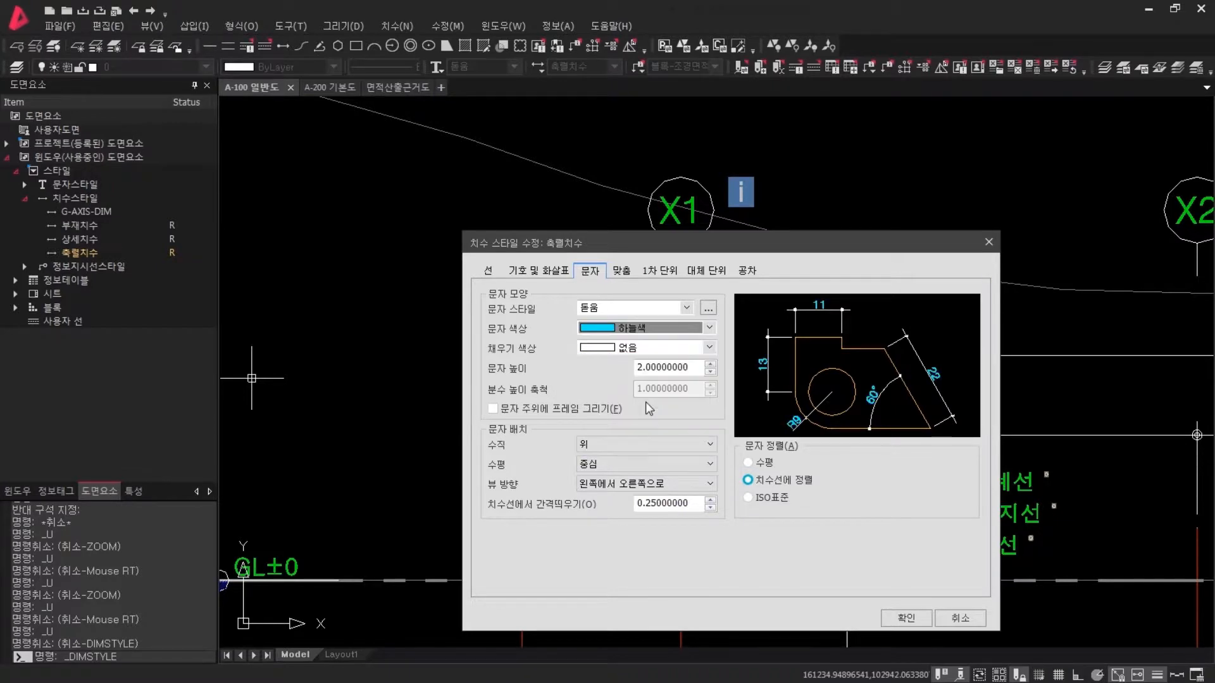
{"action": "left_click", "coordinate": [898, 618]}
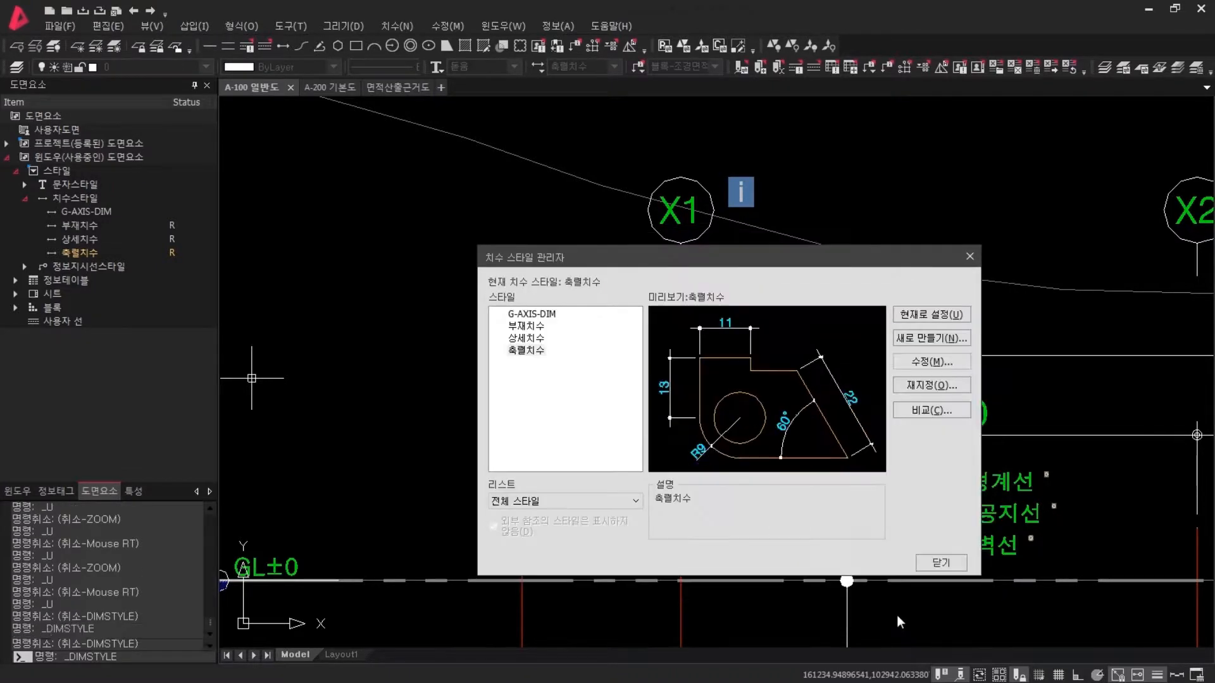
{"action": "left_click", "coordinate": [941, 562]}
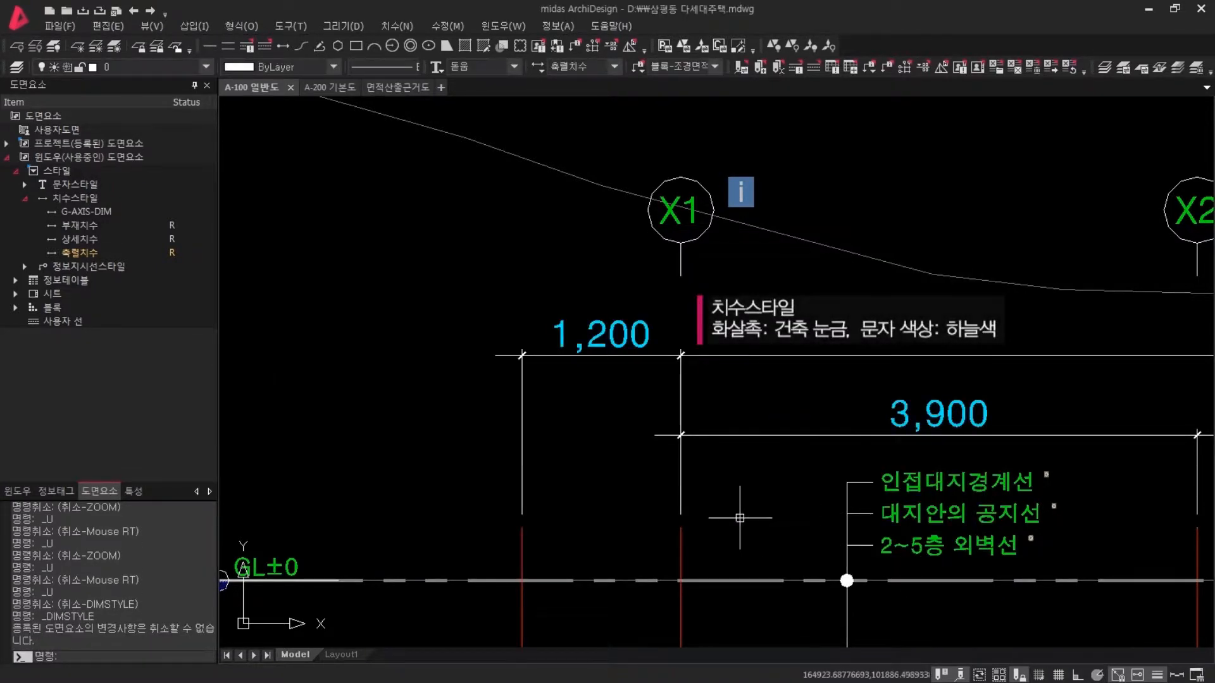
Check how the modified 축렬치수 style displays on grid dimensions in the A-100 일반도 and A-200 기본도 drawings.
{"action": "middle_click", "coordinate": [428, 467]}
{"action": "middle_click", "coordinate": [428, 466]}
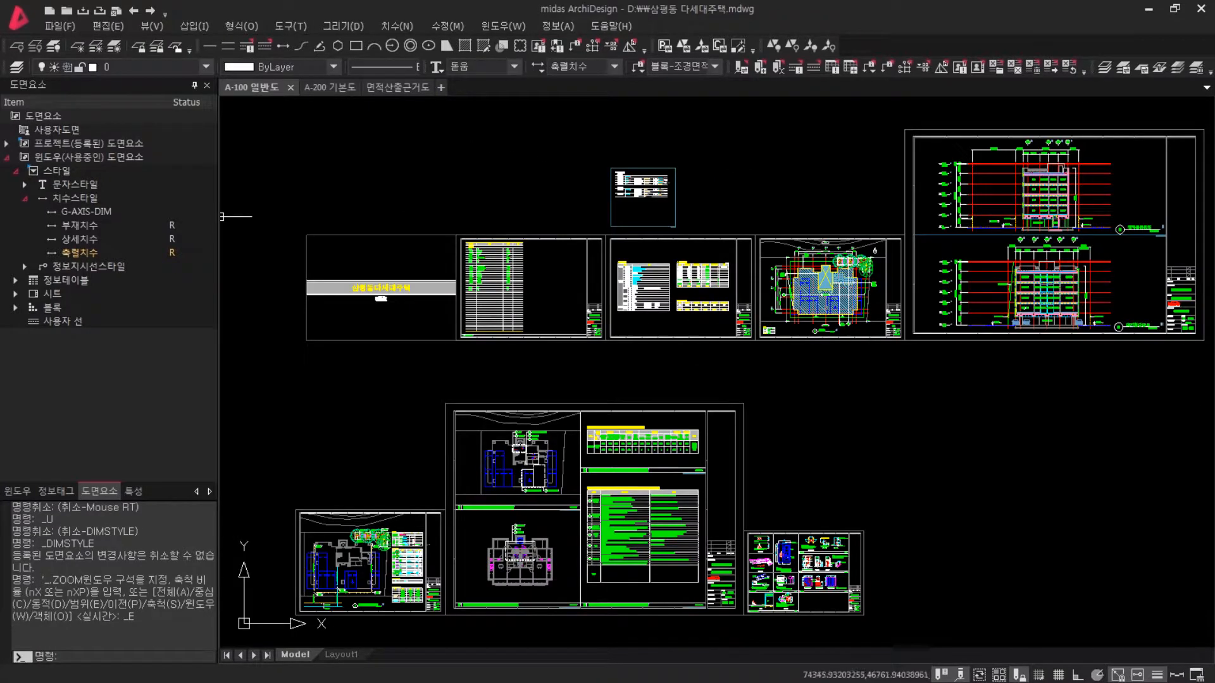
{"action": "key", "text": "Return"}
{"action": "type", "text": "W"}
{"action": "key", "text": "Return"}
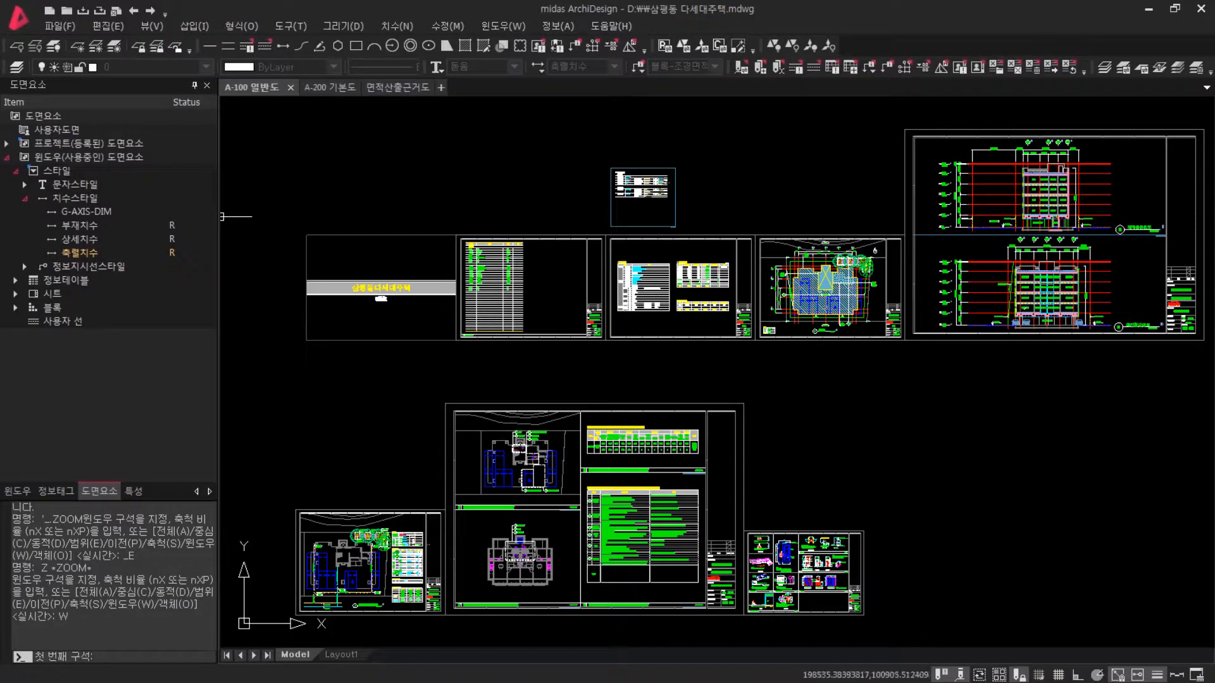
{"action": "left_click", "coordinate": [879, 392]}
{"action": "scroll", "coordinate": [880, 393], "scroll_direction": "up", "scroll_amount": 1}
{"action": "left_click", "coordinate": [979, 271]}
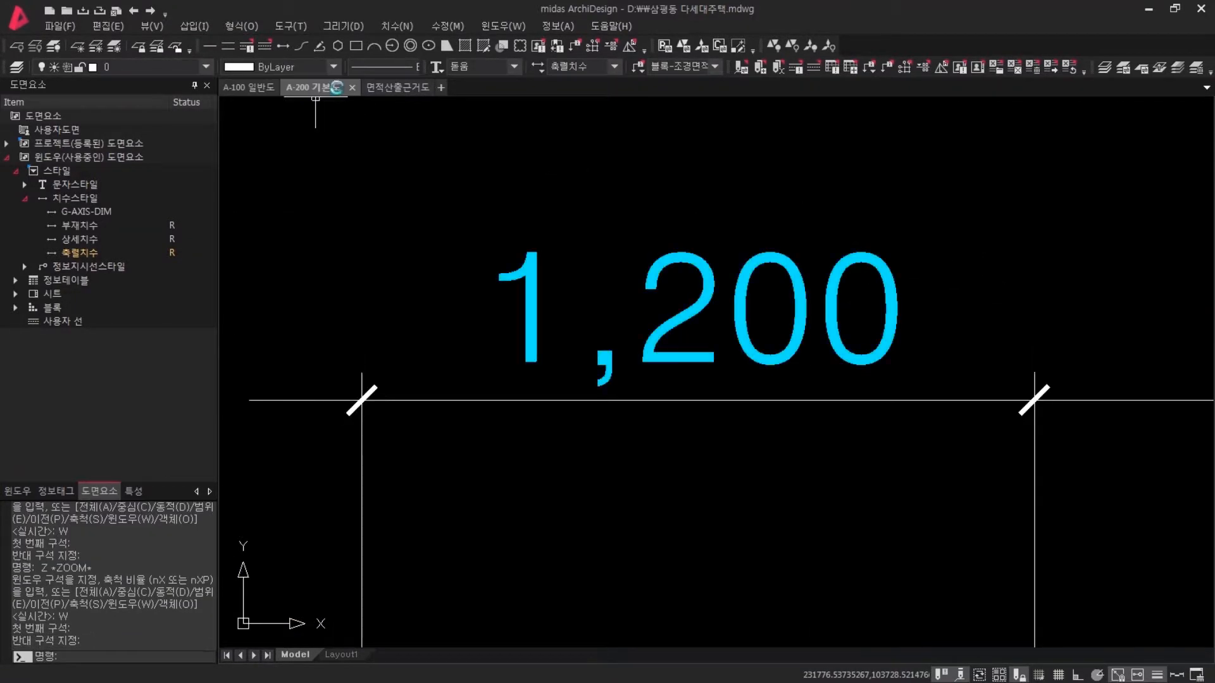
{"action": "scroll", "coordinate": [447, 334], "scroll_direction": "down", "scroll_amount": 4}
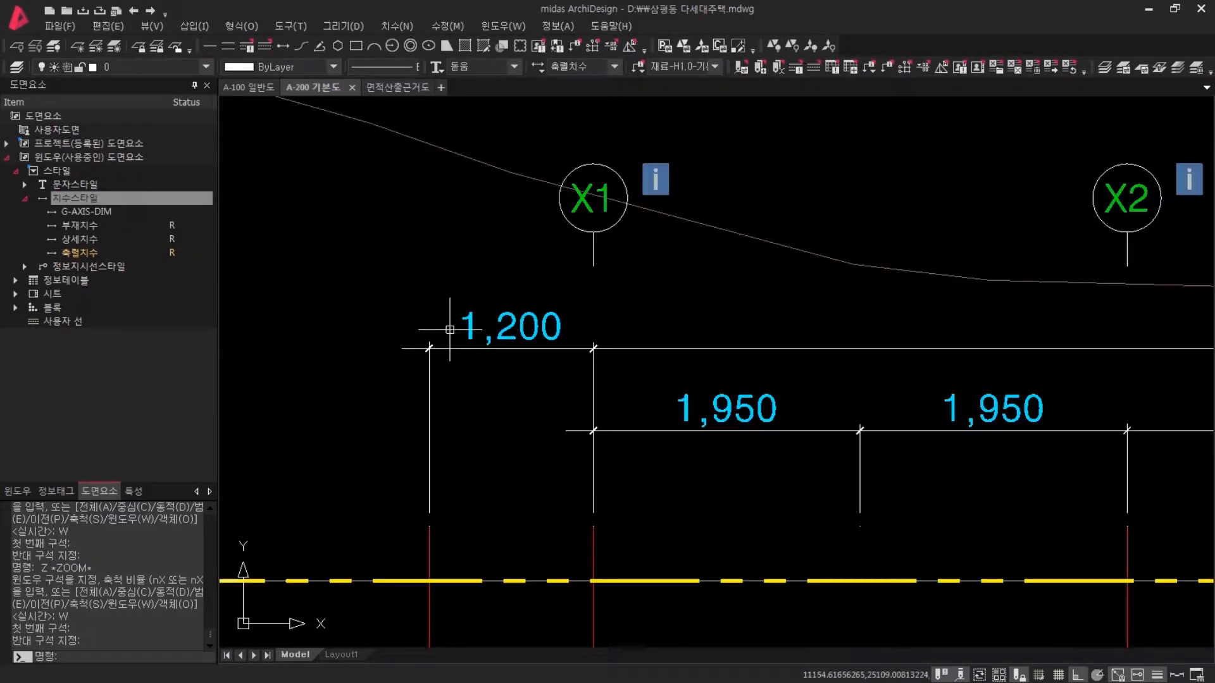
Check how the modified 축렬치수 style displays on the grid dimensions in the 면적산출근거도 drawing.
{"action": "left_click", "coordinate": [390, 88]}
{"action": "scroll", "coordinate": [320, 278], "scroll_direction": "down", "scroll_amount": 4}
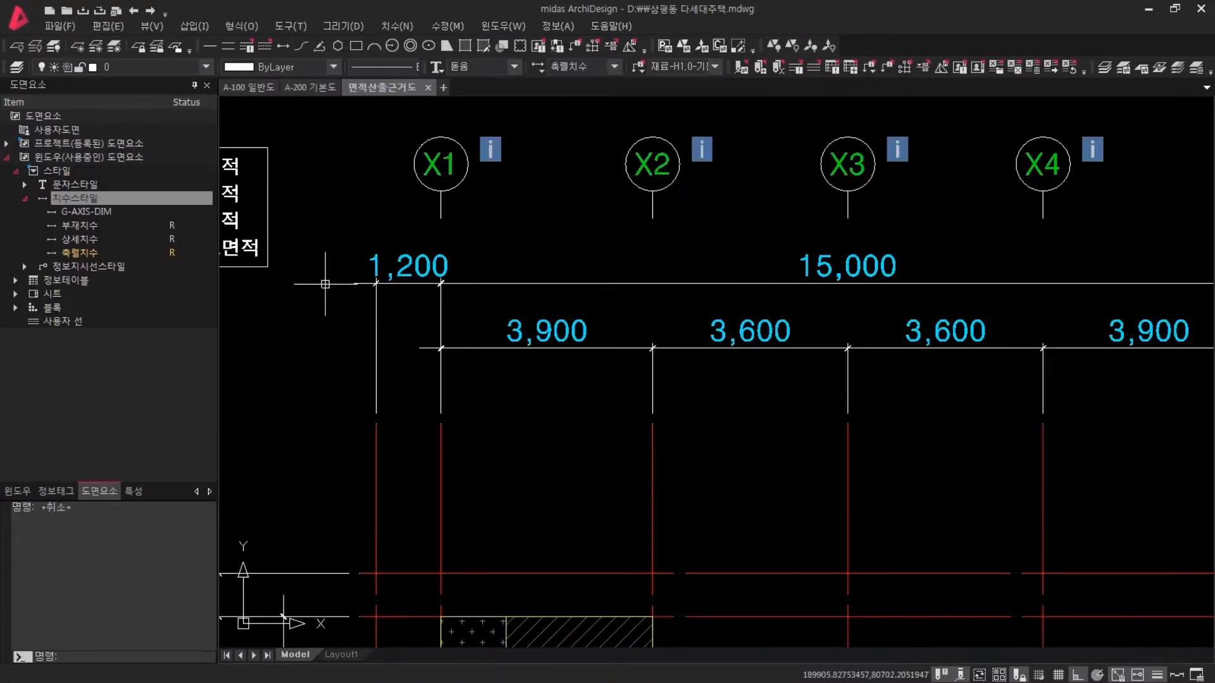
{"action": "scroll", "coordinate": [316, 370], "scroll_direction": "down", "scroll_amount": 4}
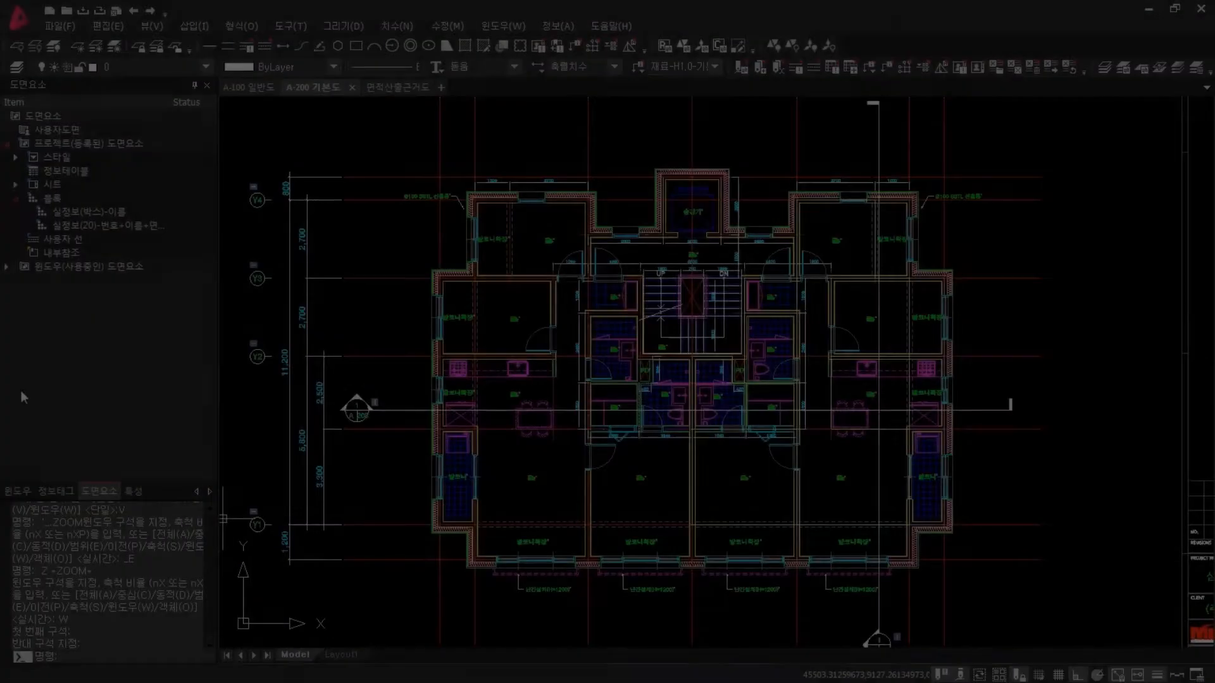
Examine the room information block in the left-hand bedroom between axes Y2 and Y3 on the A-200 기본도 plan.
{"action": "type", "text": "z"}
{"action": "key", "text": "Return"}
{"action": "type", "text": "w"}
{"action": "key", "text": "Return"}
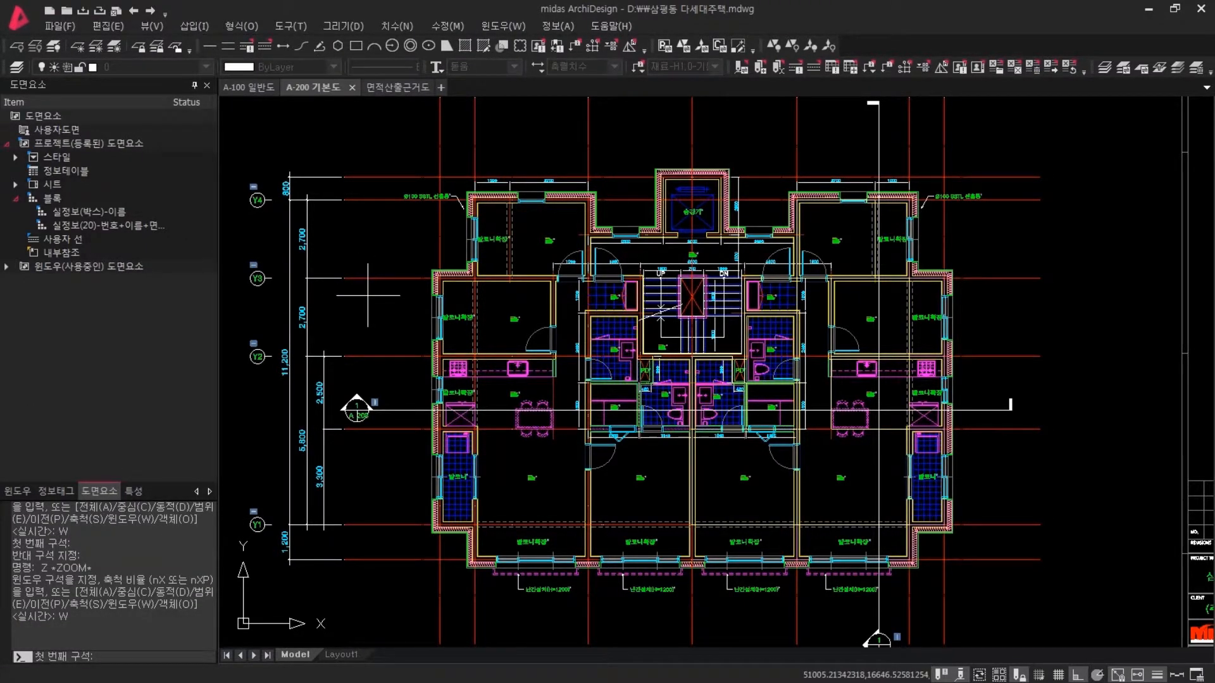
{"action": "left_click", "coordinate": [499, 313]}
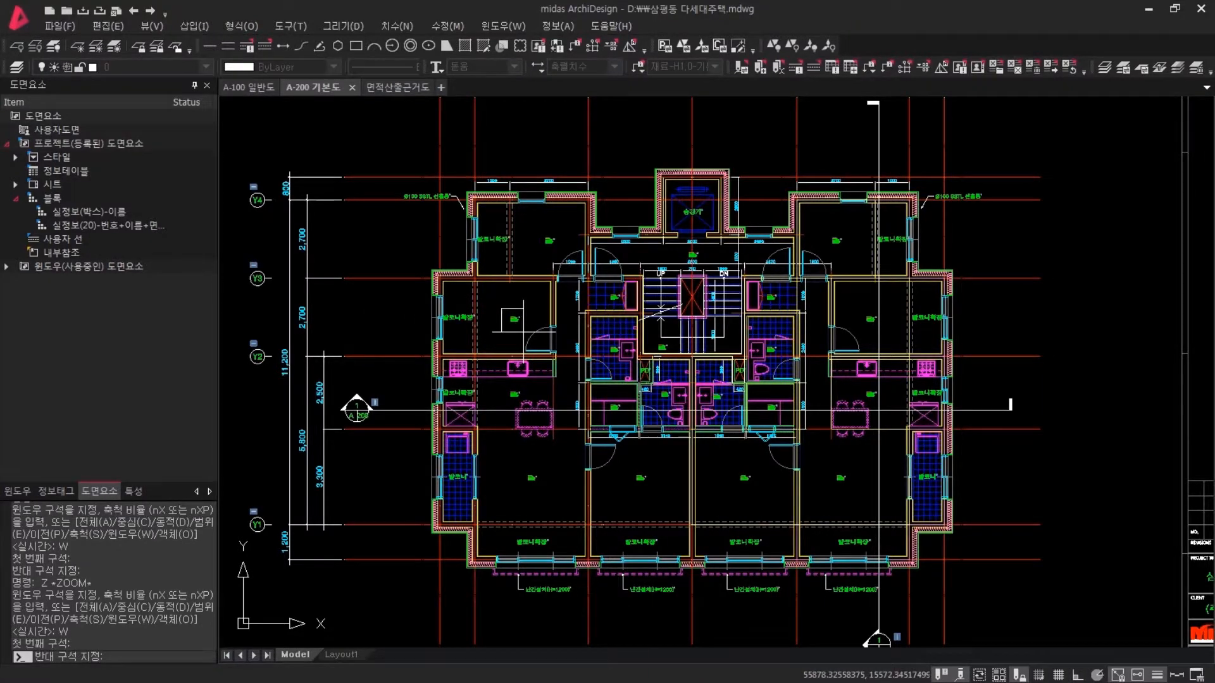
{"action": "left_click", "coordinate": [526, 330]}
{"action": "middle_click_drag", "start_coordinate": [835, 470], "coordinate": [750, 465]}
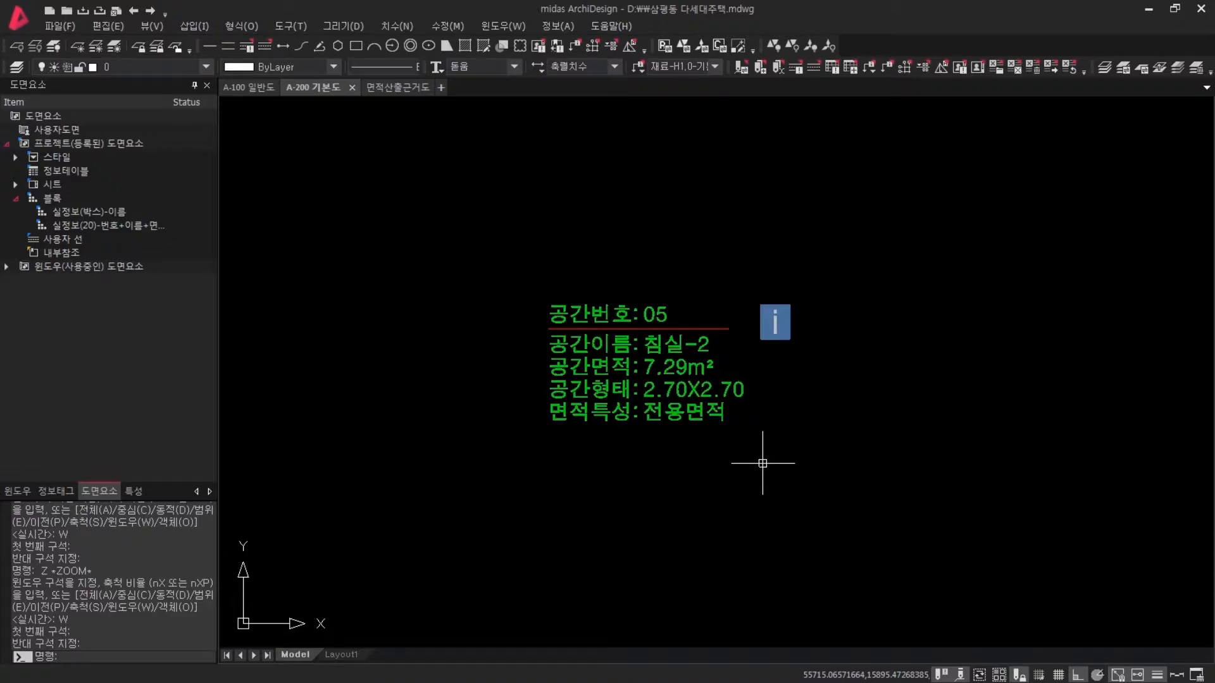
Replace the plan's room information blocks with the project block 실정보(박스)-이름, using the 뷰영역 (V) scope and the left-hand bedroom's block as the target.
{"action": "scroll", "coordinate": [762, 463], "scroll_direction": "down", "scroll_amount": 5}
{"action": "middle_click_drag", "start_coordinate": [763, 463], "coordinate": [569, 375]}
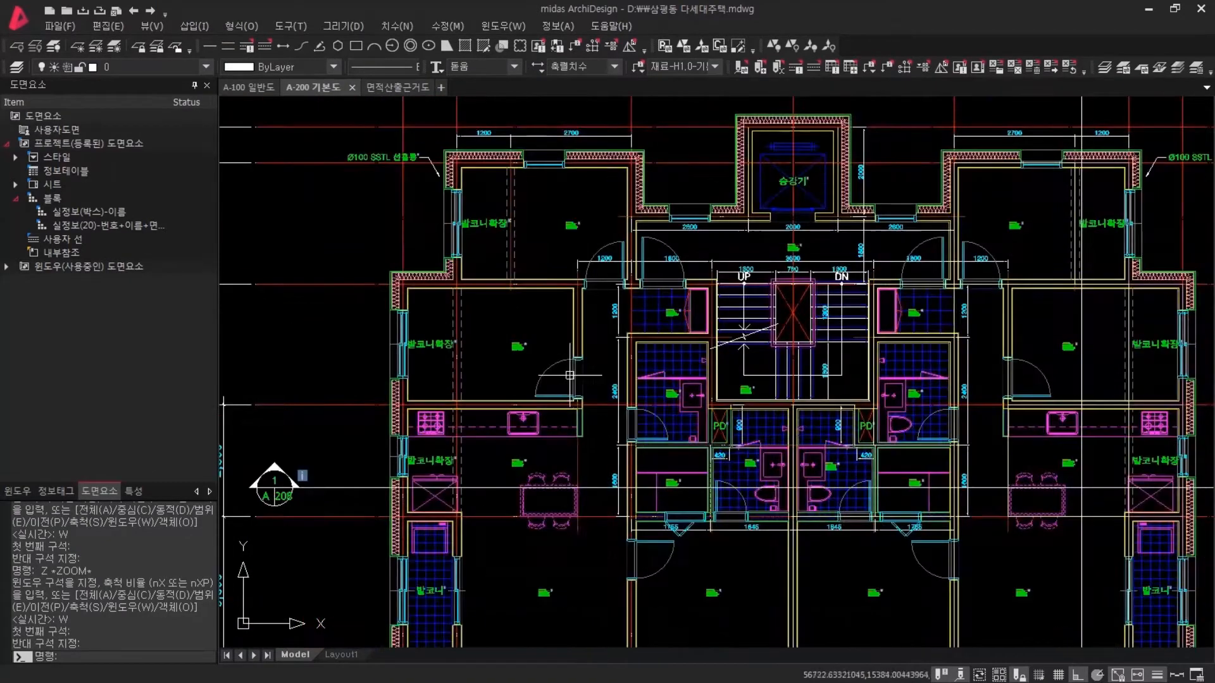
{"action": "middle_click_drag", "start_coordinate": [947, 422], "coordinate": [860, 385]}
{"action": "mouse_move", "coordinate": [860, 385]}
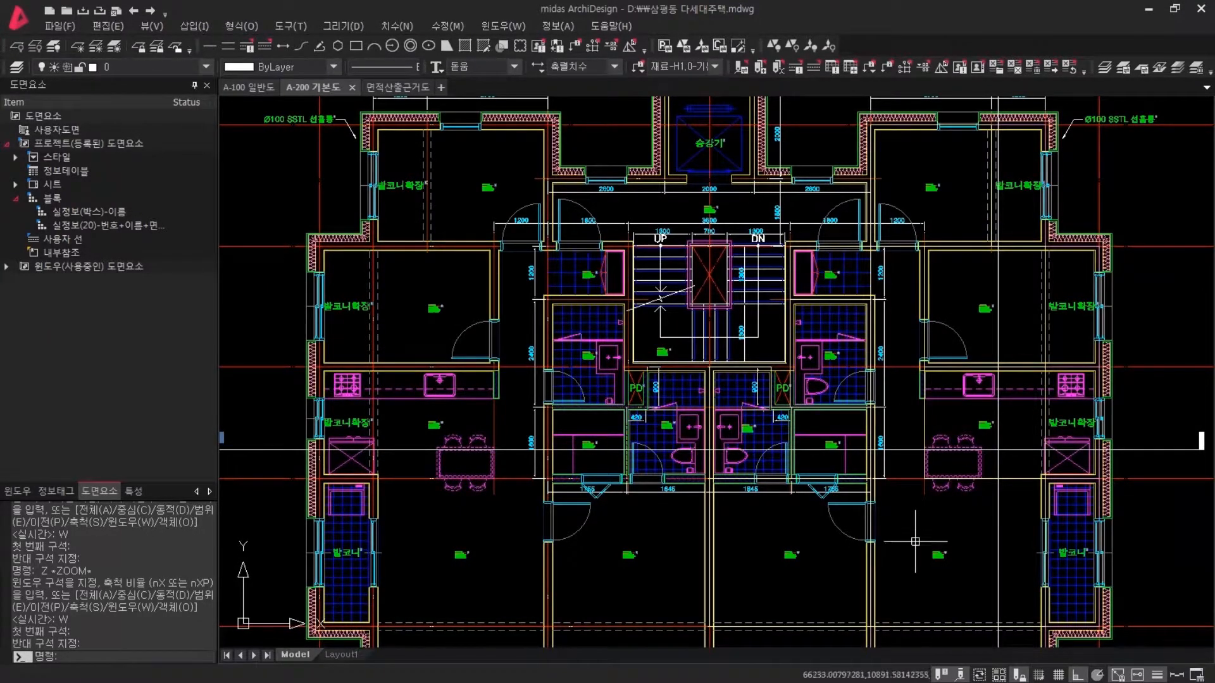
{"action": "left_click", "coordinate": [433, 310]}
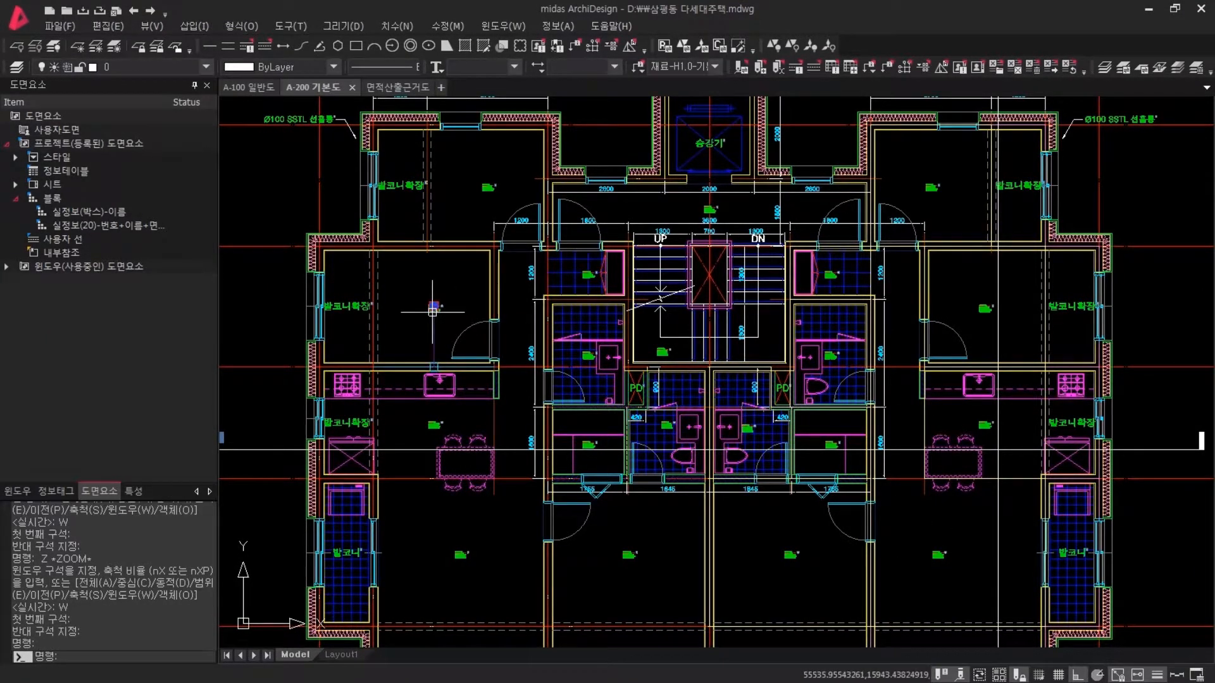
{"action": "left_click_drag", "start_coordinate": [117, 211], "coordinate": [428, 304]}
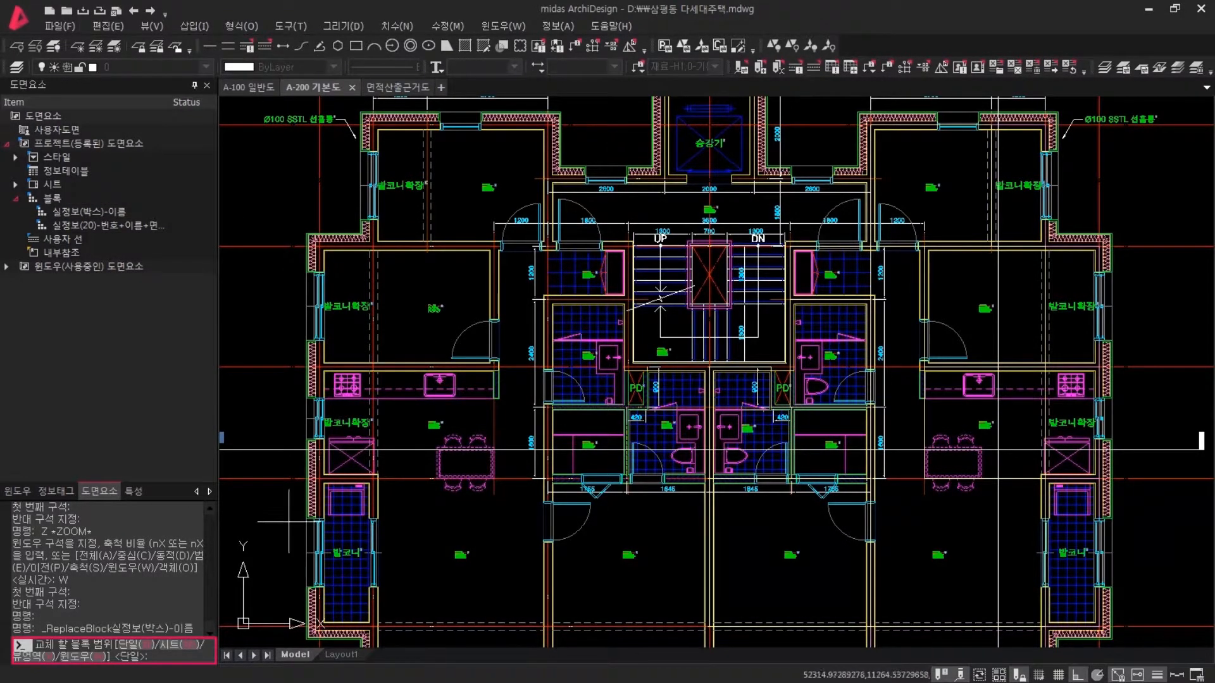
{"action": "left_click", "coordinate": [41, 659]}
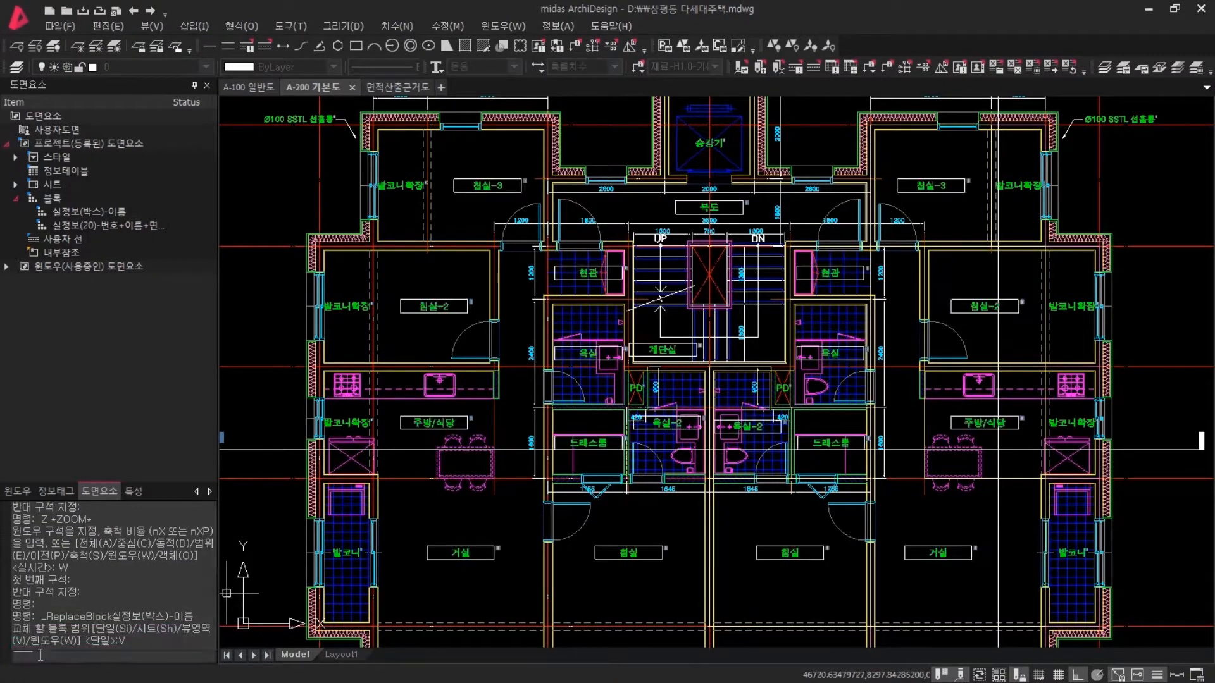